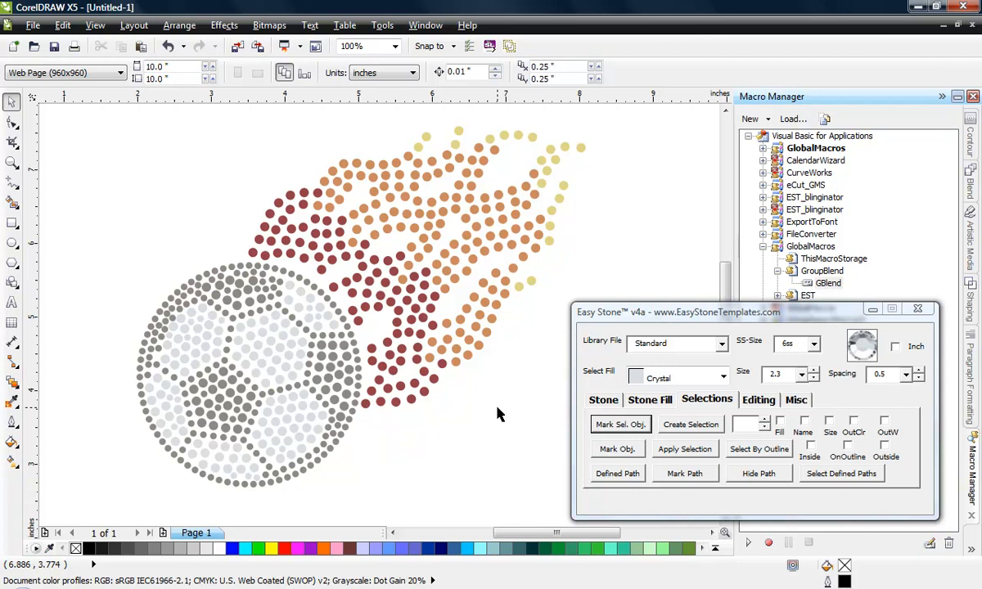
Mark one dark red flame stone as the sample and select the matching stones within the surrounding area by Fill
{"action": "left_click", "coordinate": [434, 385]}
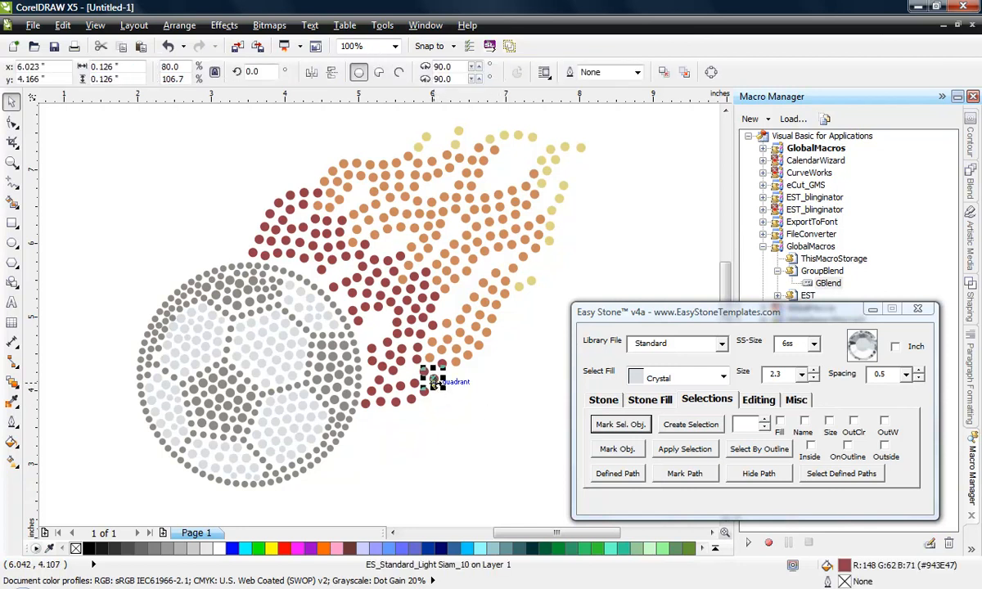
{"action": "left_click", "coordinate": [608, 427]}
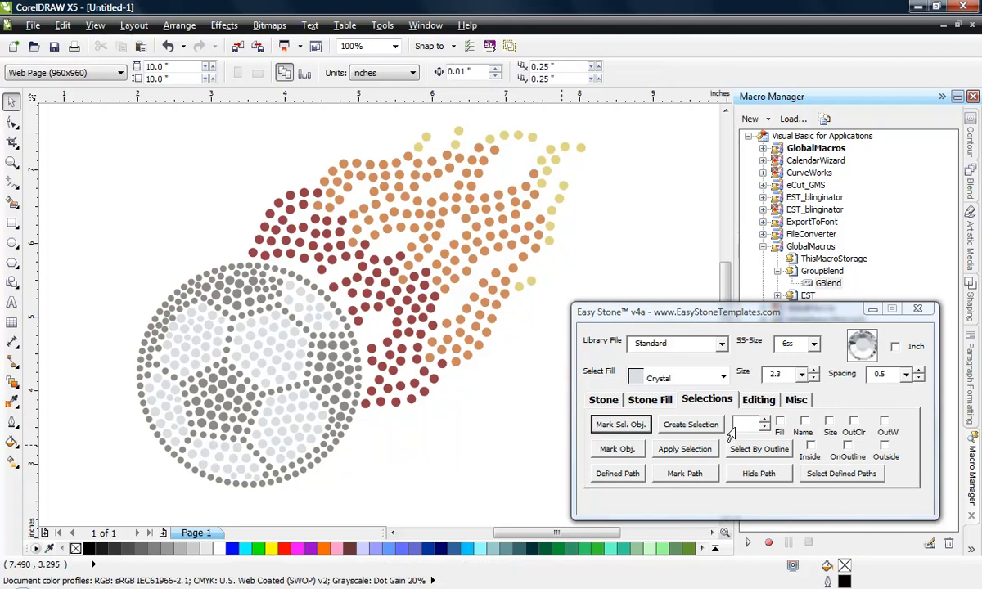
{"action": "left_click", "coordinate": [781, 423]}
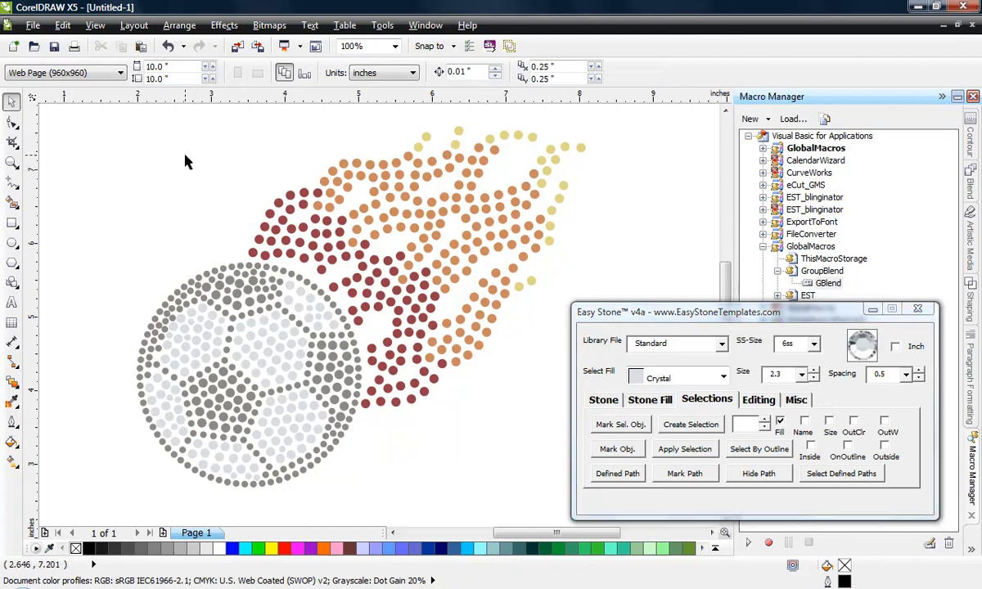
{"action": "left_click_drag", "start_coordinate": [185, 155], "coordinate": [492, 460]}
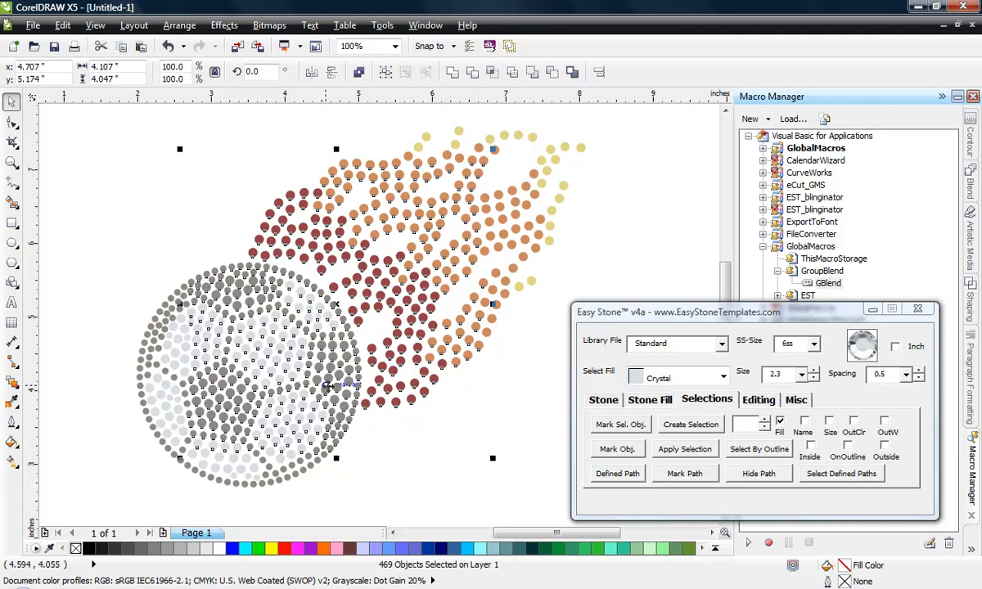
{"action": "left_click", "coordinate": [690, 425]}
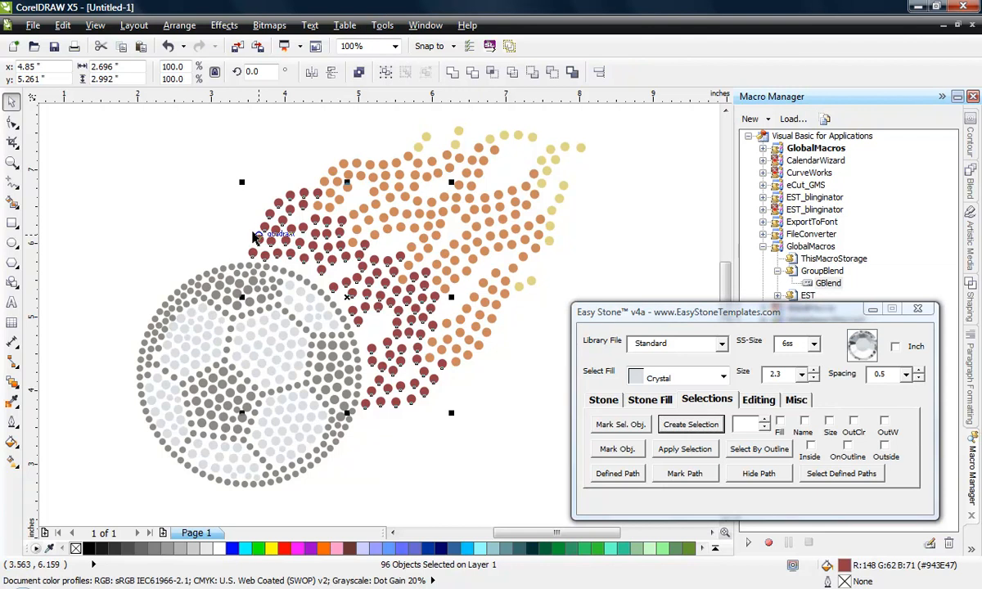
Try moving the selected dark red stones below the flames, and undo the move
{"action": "scroll", "coordinate": [262, 231], "scroll_direction": "down", "scroll_amount": 2}
{"action": "left_click_drag", "start_coordinate": [307, 266], "coordinate": [412, 392]}
{"action": "left_click", "coordinate": [293, 412]}
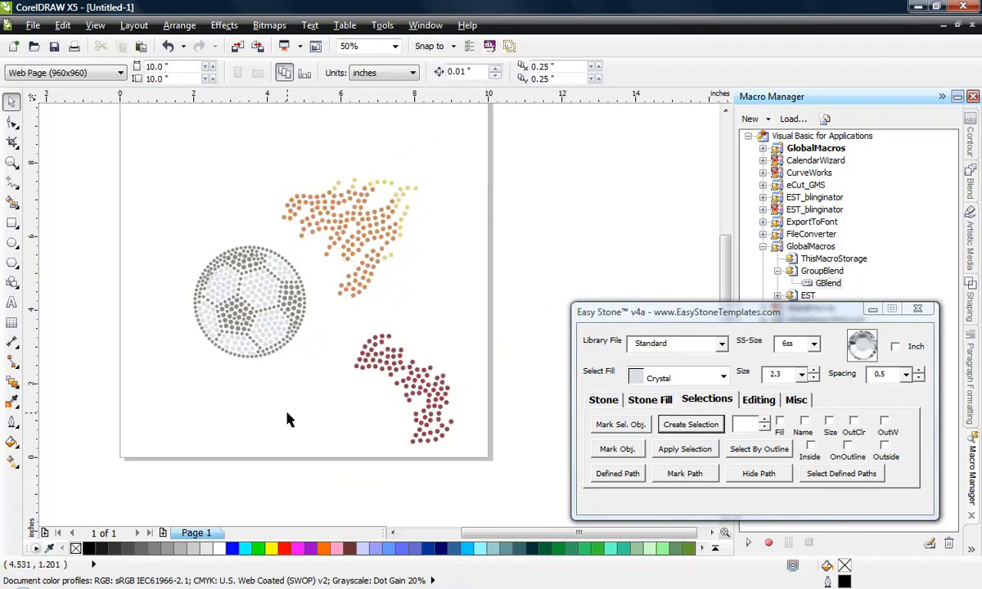
{"action": "key", "text": "ctrl+z"}
{"action": "left_click", "coordinate": [287, 416]}
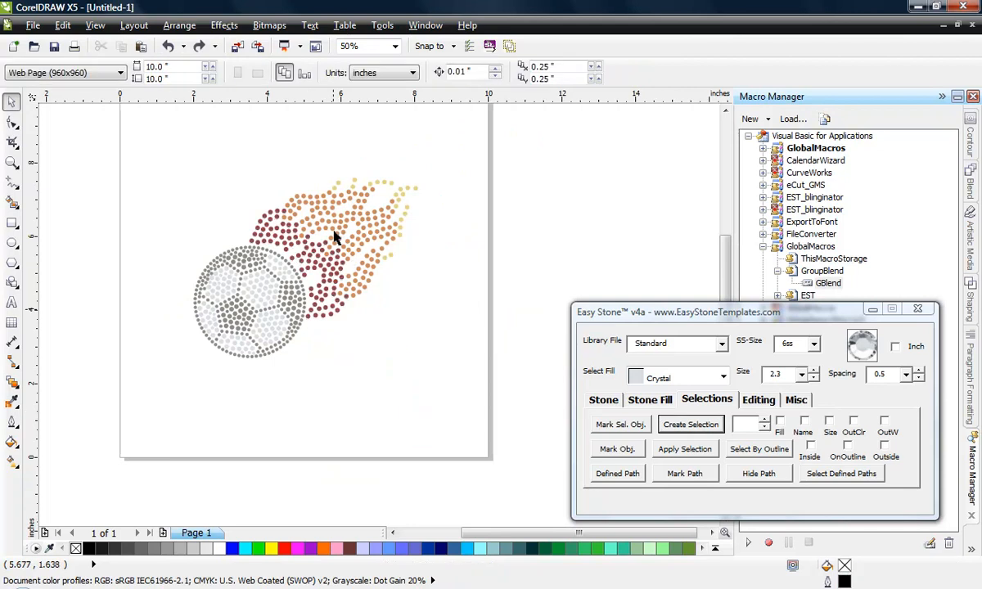
Mark one red, one orange and one yellow flame stone together as the sample objects
{"action": "scroll", "coordinate": [292, 248], "scroll_direction": "up", "scroll_amount": 2}
{"action": "scroll", "coordinate": [344, 361], "scroll_direction": "down", "scroll_amount": 2}
{"action": "scroll", "coordinate": [368, 500], "scroll_direction": "up", "scroll_amount": 2}
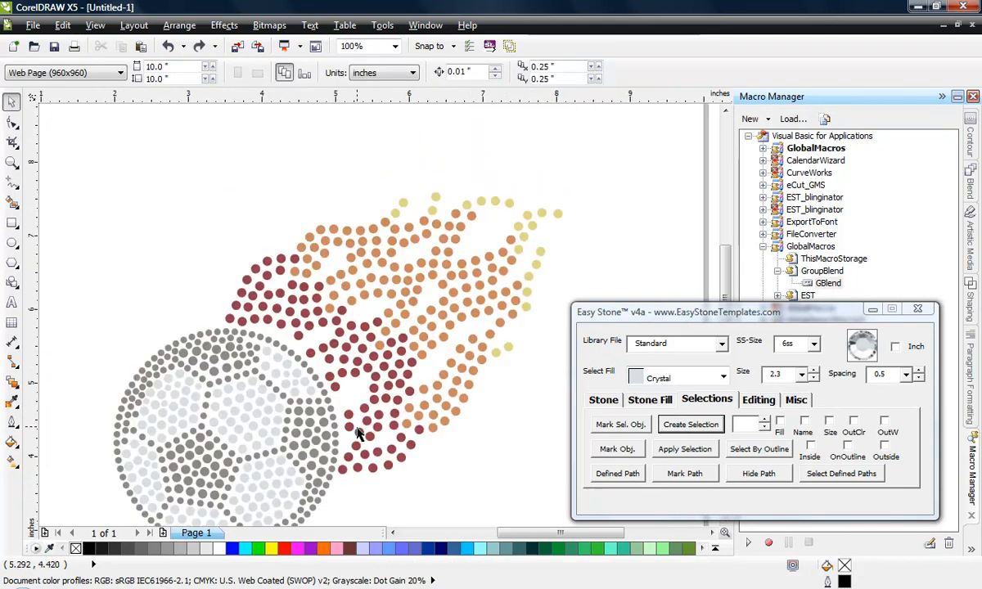
{"action": "left_click", "coordinate": [411, 447]}
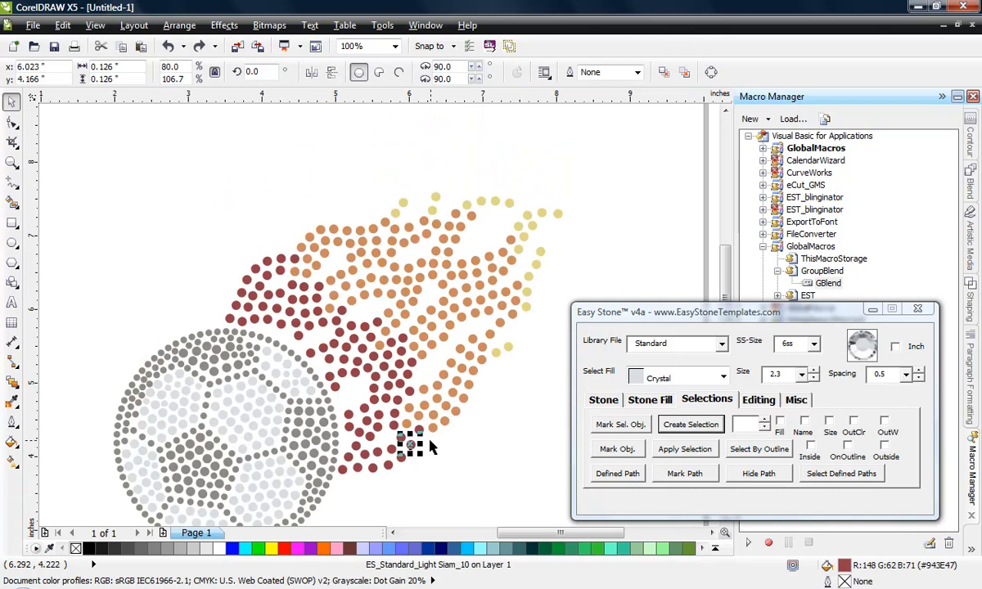
{"action": "left_click", "coordinate": [455, 409], "text": "shift"}
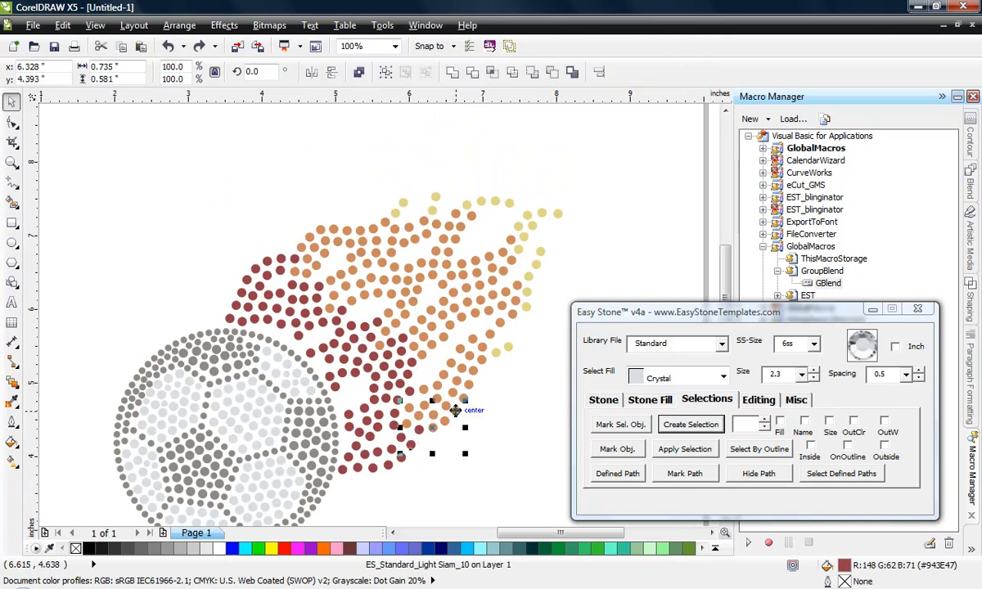
{"action": "left_click", "coordinate": [508, 346], "text": "shift"}
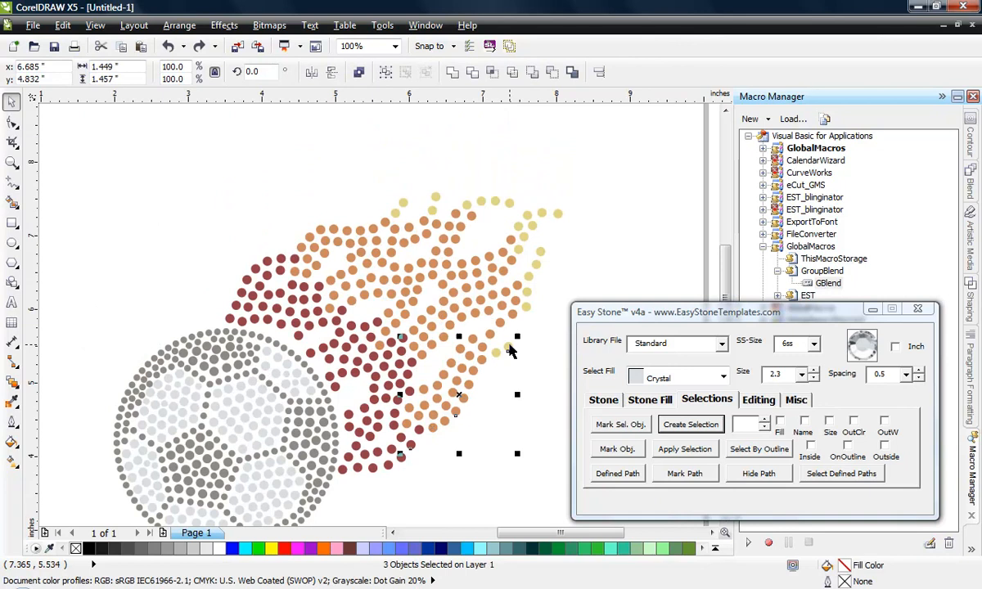
{"action": "left_click", "coordinate": [600, 424]}
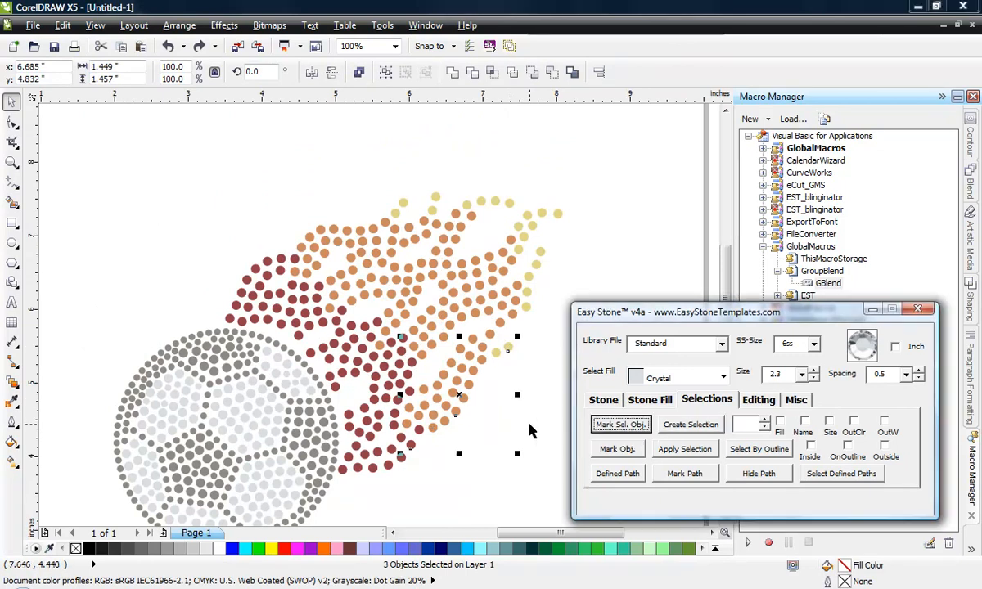
Select all flame stones in the whole design by matching the marked samples by Fill
{"action": "scroll", "coordinate": [307, 328], "scroll_direction": "down", "scroll_amount": 1}
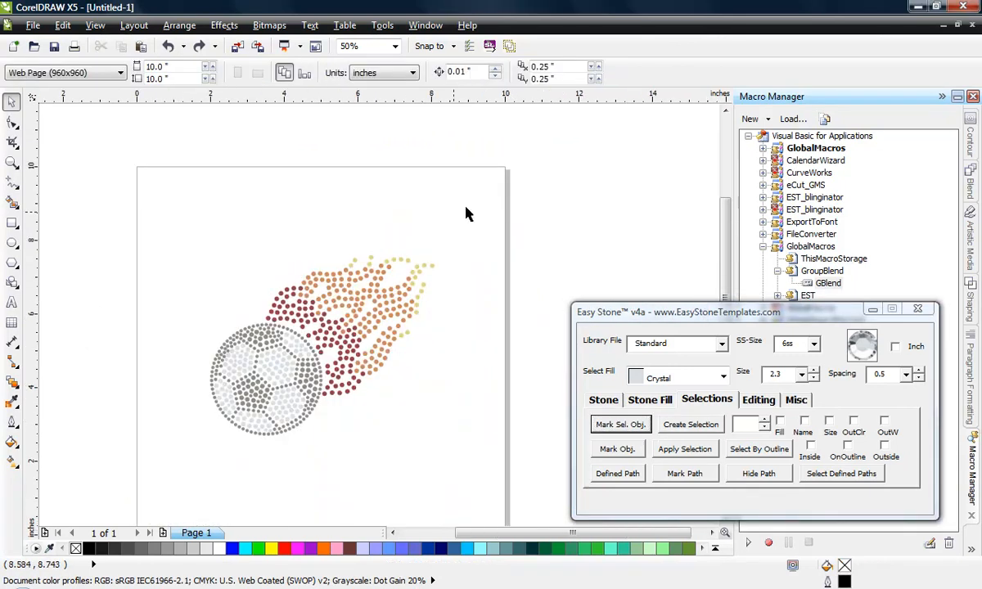
{"action": "left_click_drag", "start_coordinate": [480, 204], "coordinate": [164, 463]}
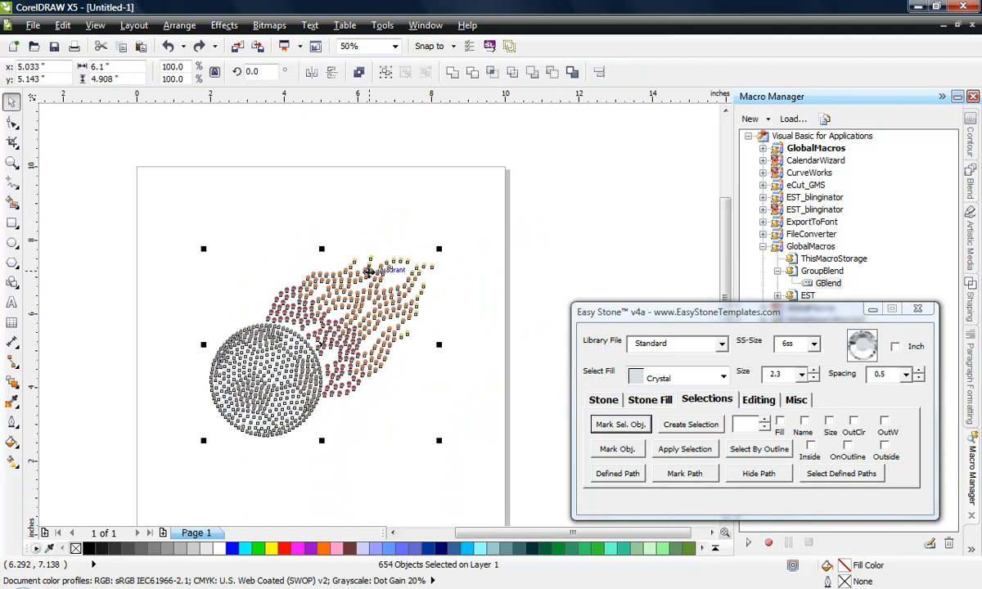
{"action": "left_click", "coordinate": [779, 423]}
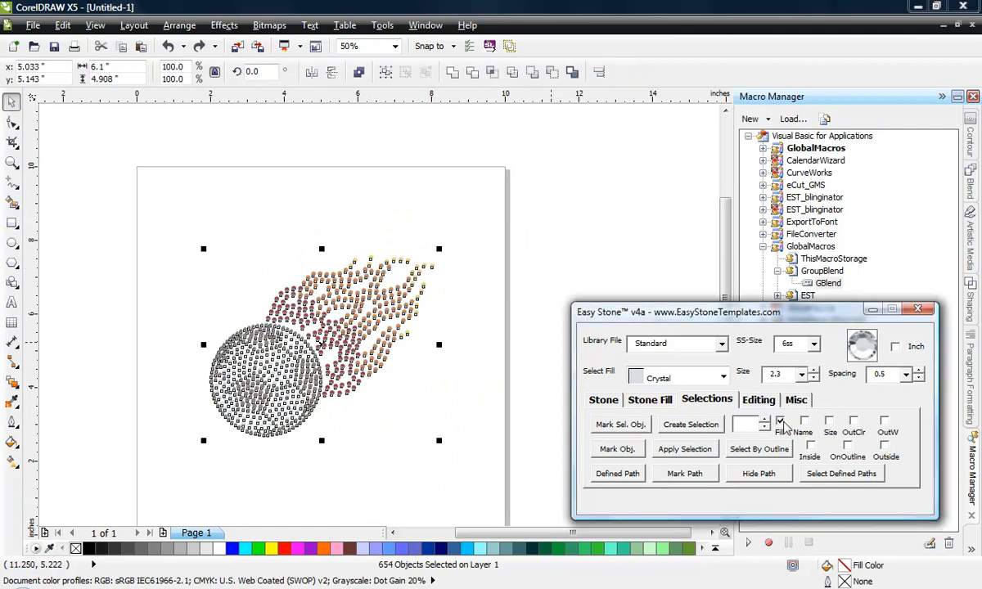
{"action": "left_click", "coordinate": [691, 424]}
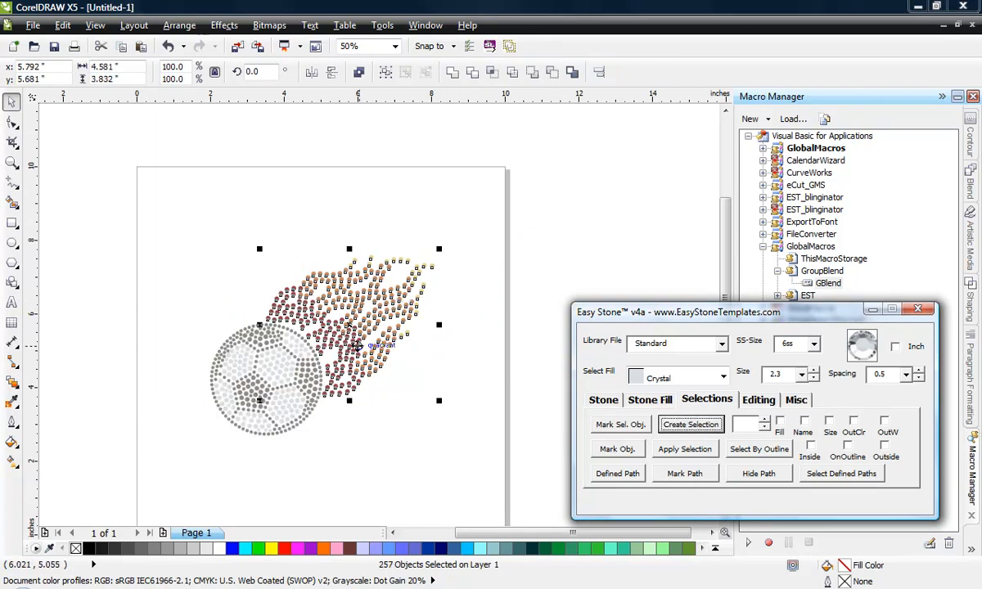
Try moving the selected flame stones away from the ball, and undo the move
{"action": "left_click_drag", "start_coordinate": [357, 347], "coordinate": [443, 279]}
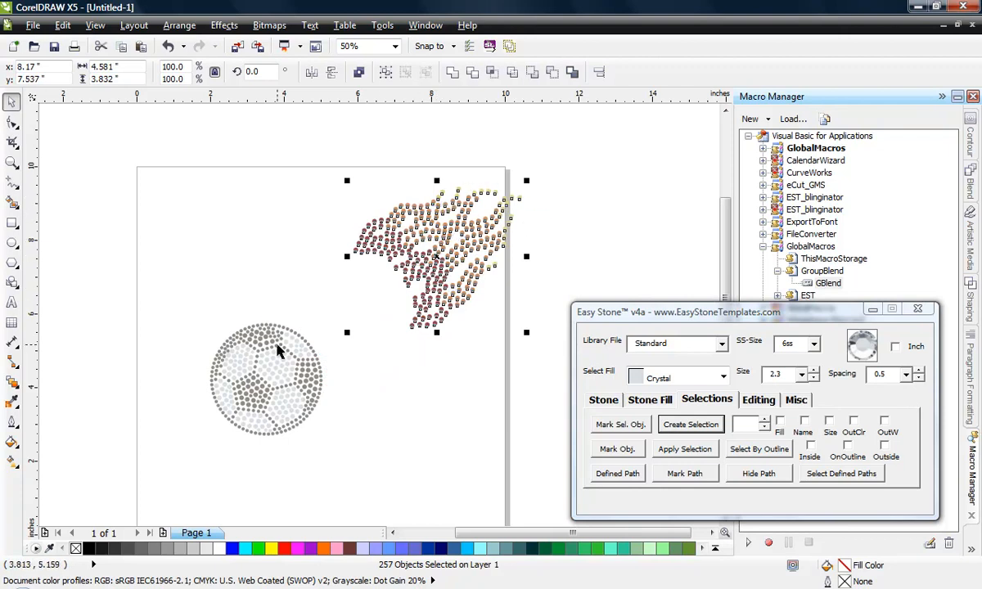
{"action": "key", "text": "ctrl+z"}
{"action": "left_click", "coordinate": [187, 333]}
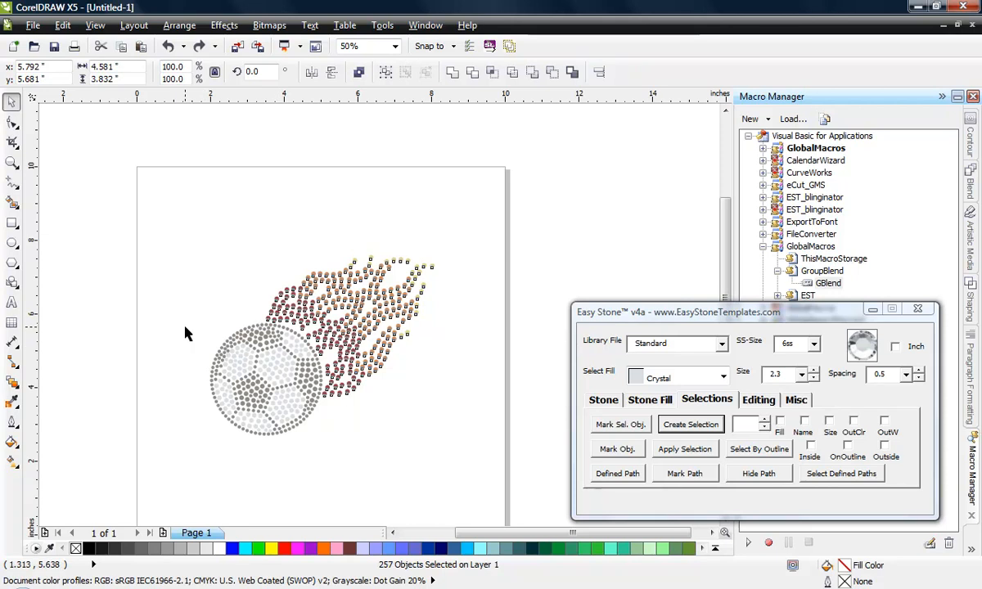
Try moving everything within a rectangle around the ball away from the flames, and undo the move
{"action": "scroll", "coordinate": [211, 397], "scroll_direction": "up", "scroll_amount": 1}
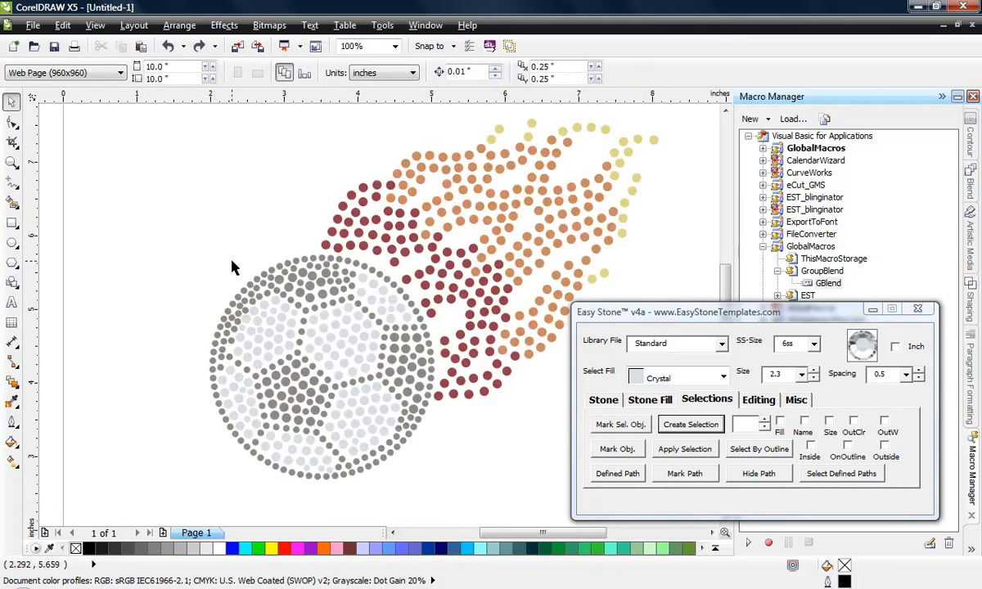
{"action": "left_click_drag", "start_coordinate": [175, 237], "coordinate": [460, 509]}
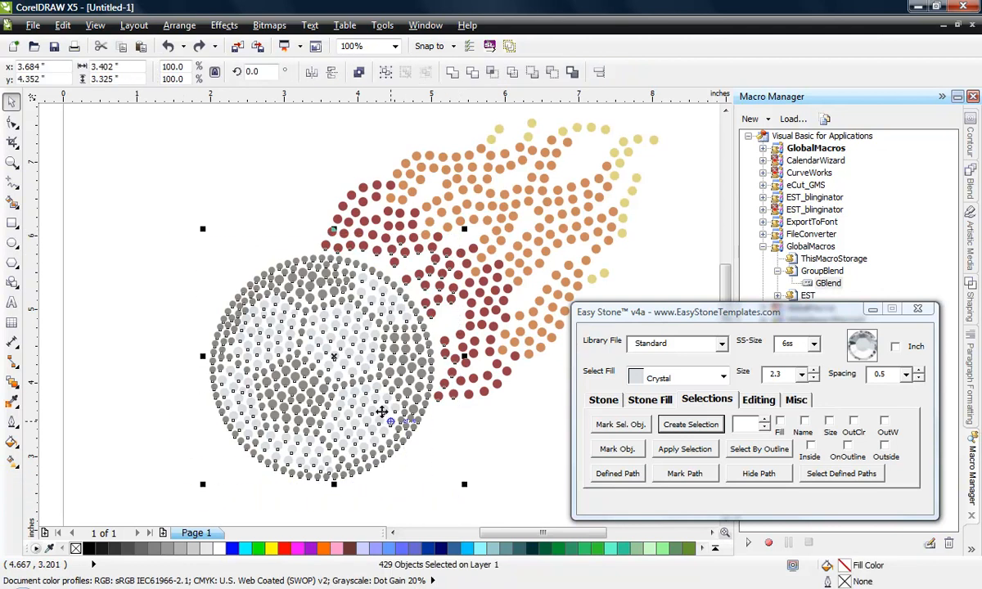
{"action": "left_click_drag", "start_coordinate": [237, 395], "coordinate": [144, 419]}
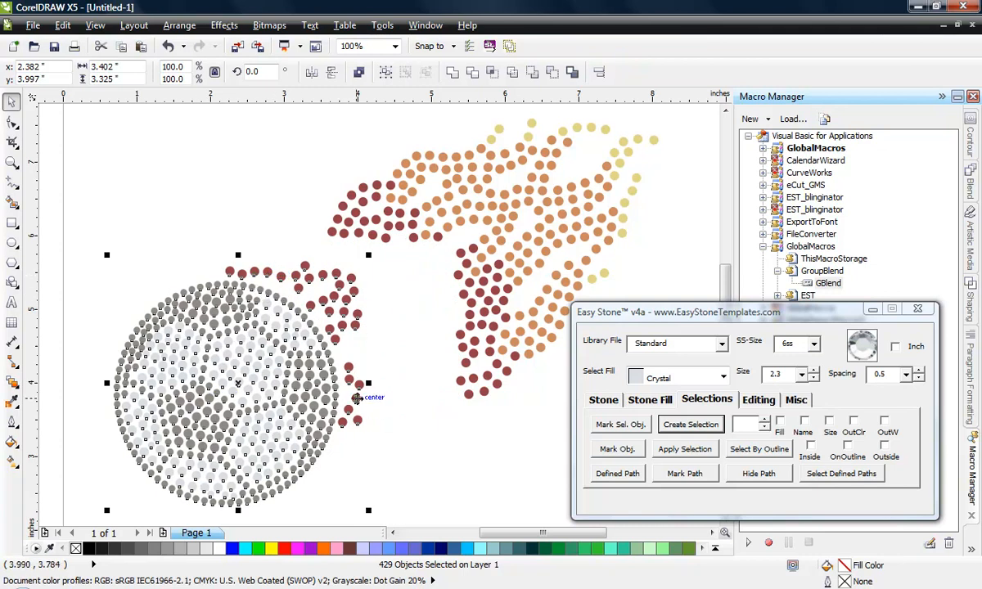
{"action": "key", "text": "ctrl+z"}
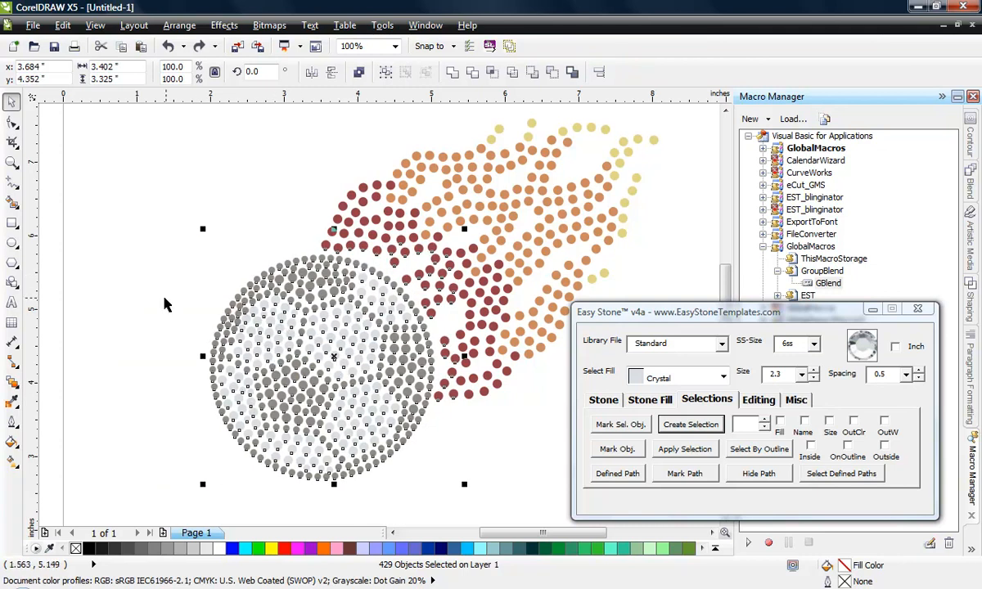
{"action": "left_click", "coordinate": [164, 298]}
Mark a patch of grey and crystal stones at the ball's upper-left edge as the sample objects
{"action": "scroll", "coordinate": [393, 325], "scroll_direction": "up", "scroll_amount": 1}
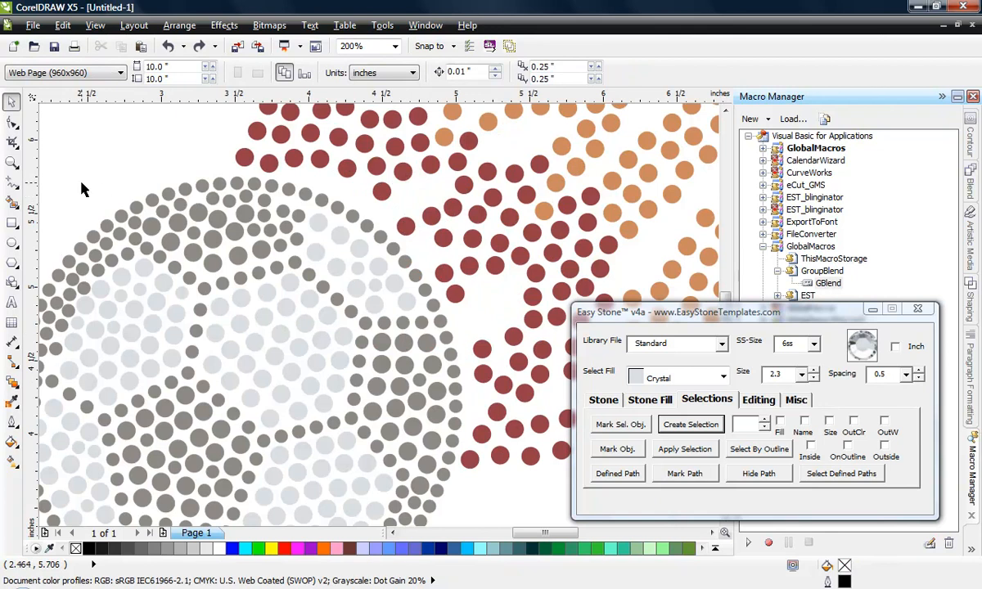
{"action": "scroll", "coordinate": [316, 270], "scroll_direction": "down", "scroll_amount": 1}
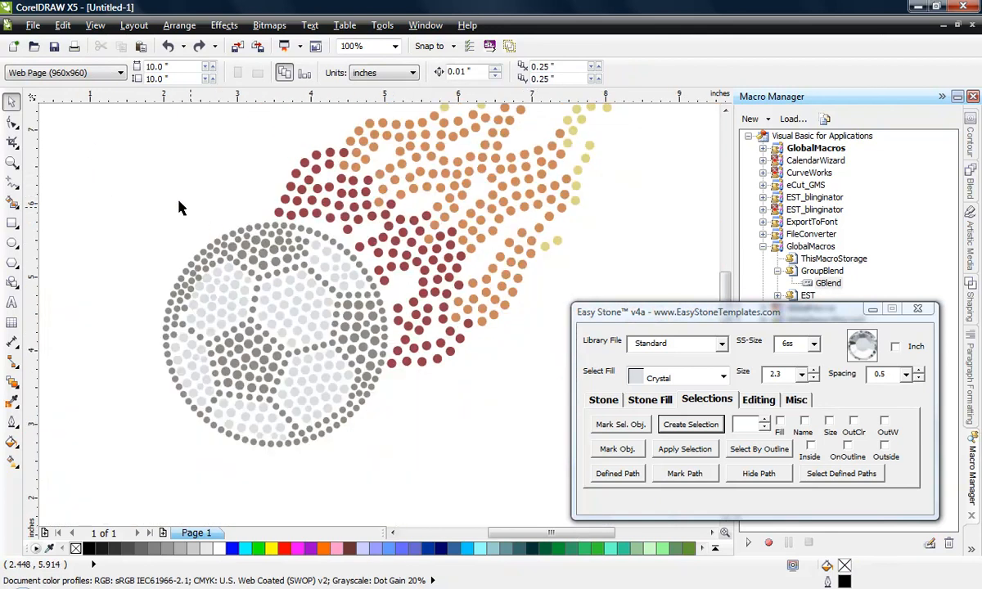
{"action": "left_click_drag", "start_coordinate": [170, 191], "coordinate": [238, 322]}
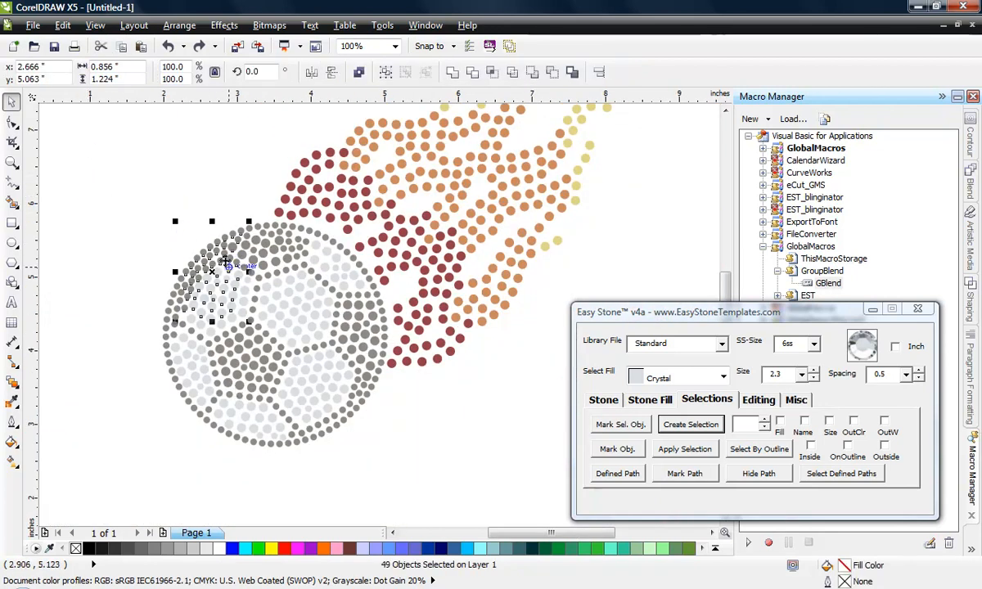
{"action": "left_click", "coordinate": [610, 424]}
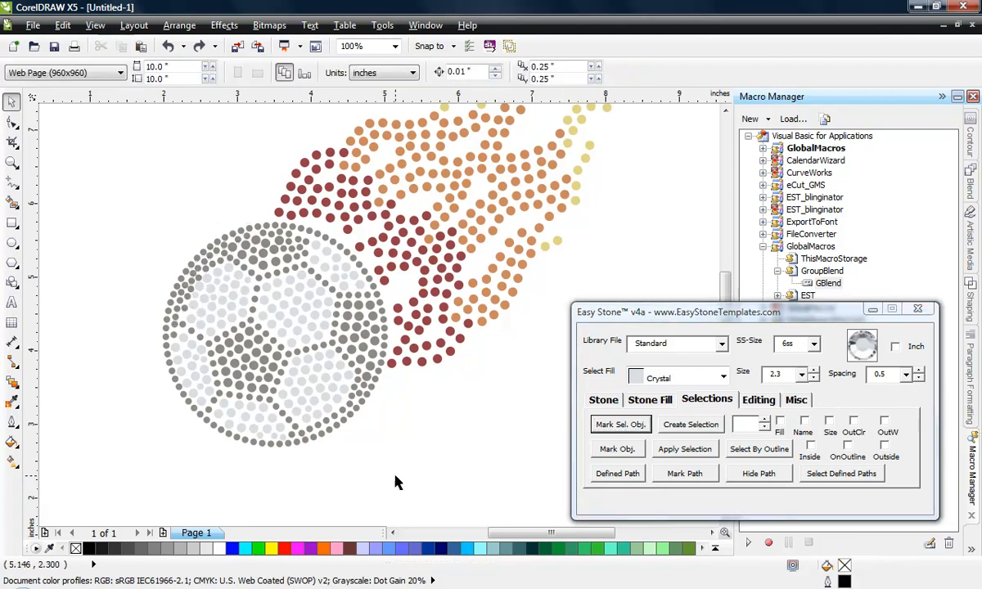
Select only the ball's stones from the area around it by matching the marked samples by Fill
{"action": "left_click_drag", "start_coordinate": [124, 186], "coordinate": [429, 467]}
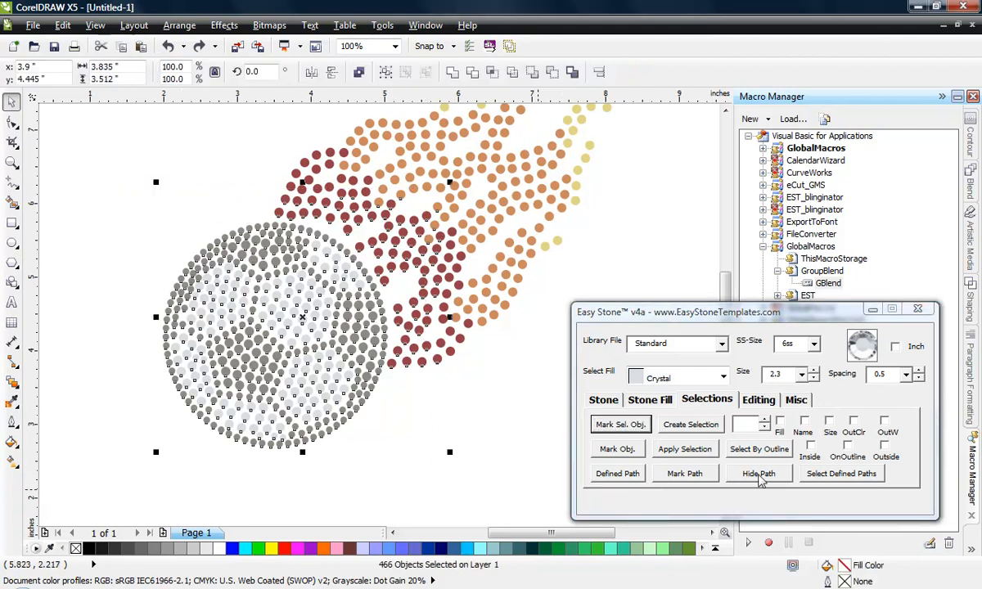
{"action": "left_click", "coordinate": [780, 421]}
{"action": "left_click", "coordinate": [713, 425]}
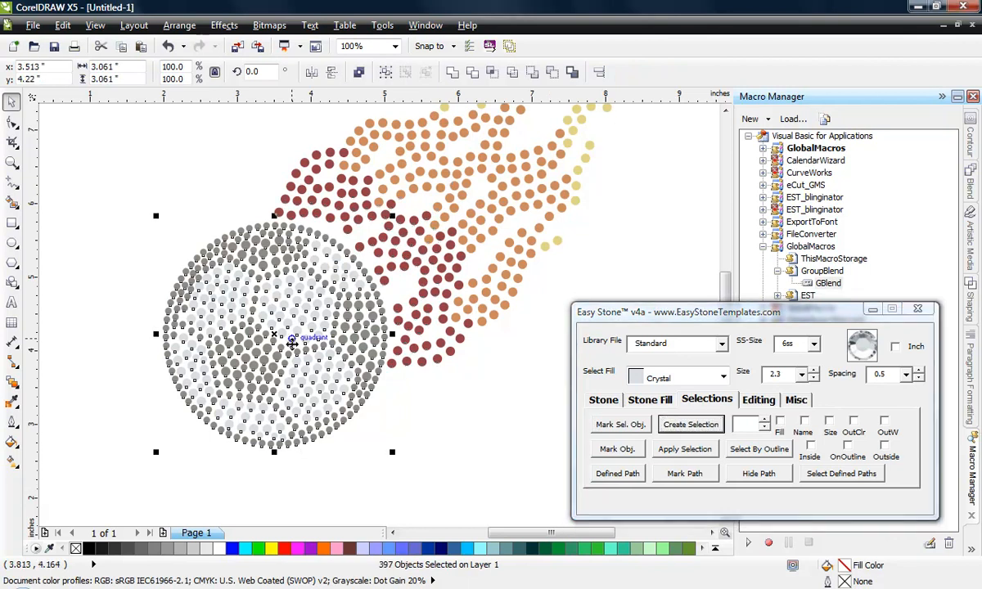
Try moving the selected ball down and away from the flames, and undo the move
{"action": "left_click_drag", "start_coordinate": [279, 337], "coordinate": [184, 467]}
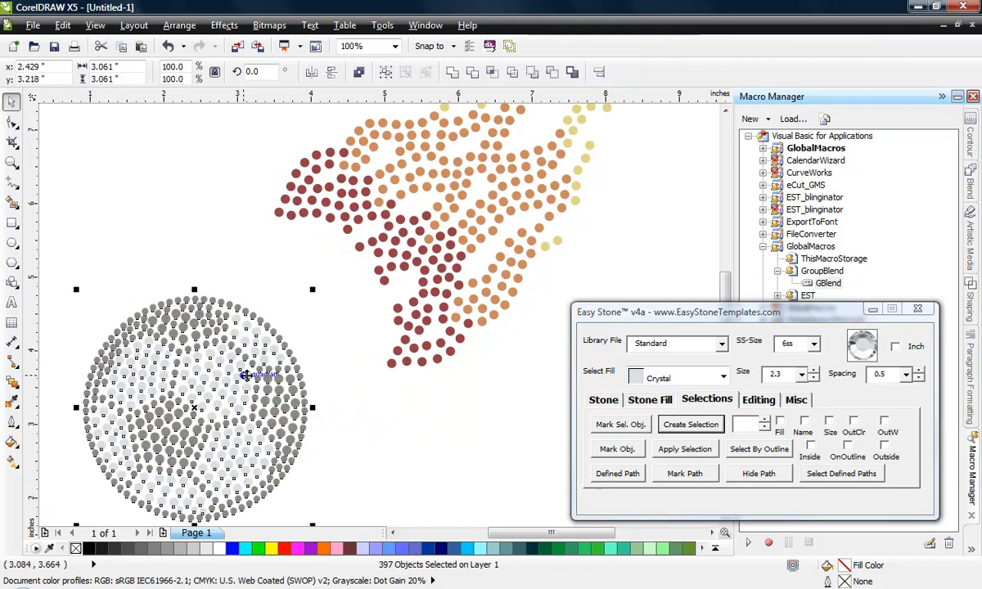
{"action": "scroll", "coordinate": [311, 252], "scroll_direction": "down", "scroll_amount": 1}
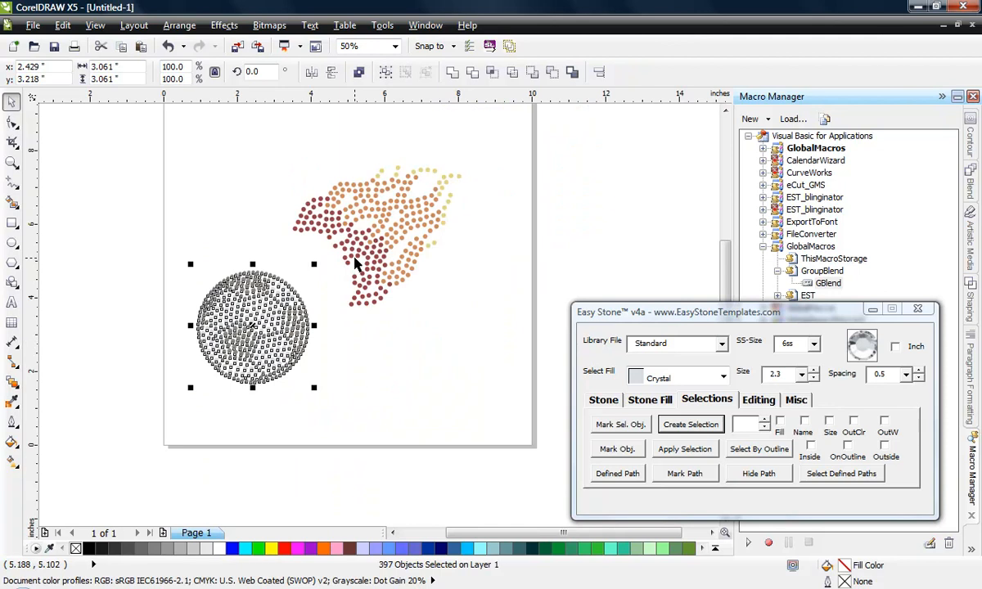
{"action": "key", "text": "ctrl+z"}
{"action": "left_click", "coordinate": [357, 380]}
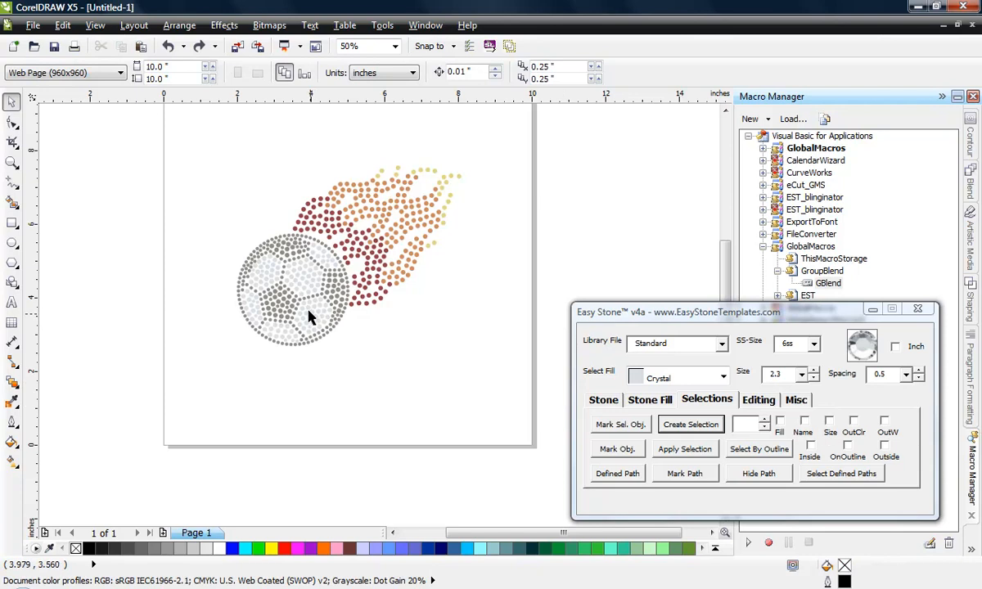
Mark one of the small crystal stones near the ball's upper-right edge as the sample object
{"action": "scroll", "coordinate": [304, 277], "scroll_direction": "up", "scroll_amount": 1}
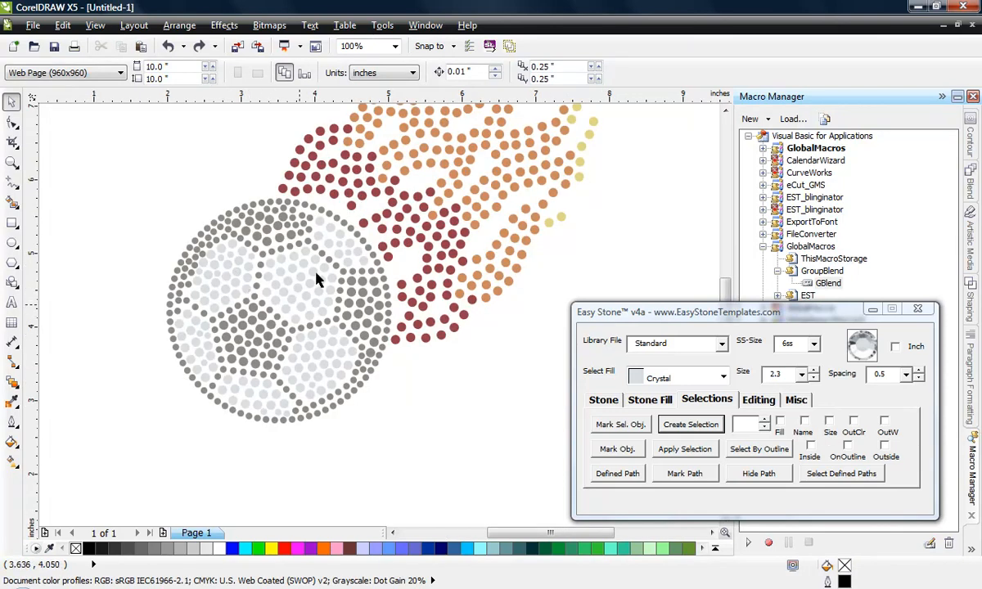
{"action": "scroll", "coordinate": [361, 247], "scroll_direction": "up", "scroll_amount": 1}
{"action": "left_click", "coordinate": [355, 226]}
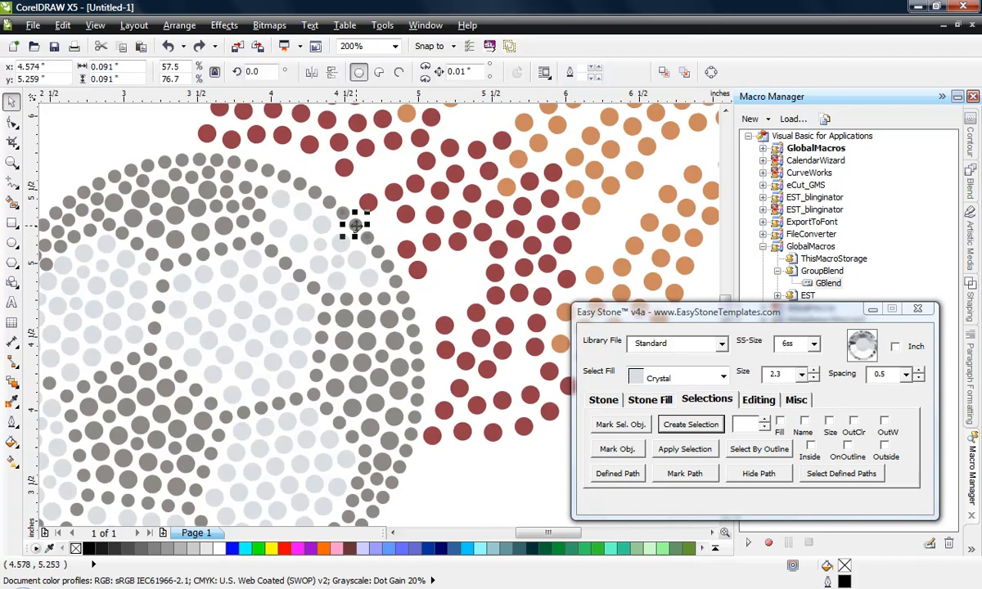
{"action": "left_click", "coordinate": [320, 247]}
{"action": "left_click", "coordinate": [112, 150]}
{"action": "scroll", "coordinate": [385, 192], "scroll_direction": "down", "scroll_amount": 1}
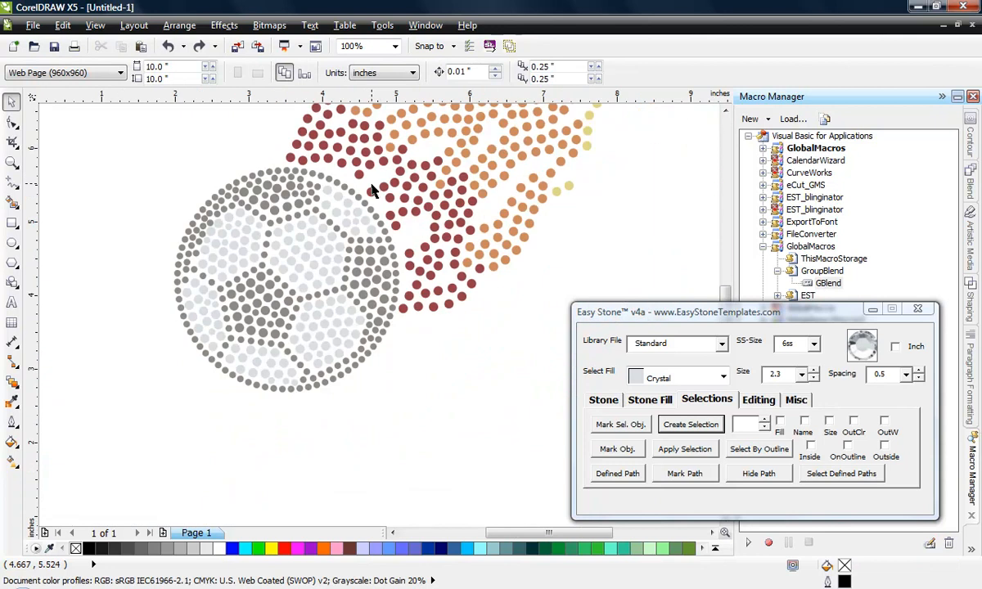
{"action": "left_click", "coordinate": [346, 213]}
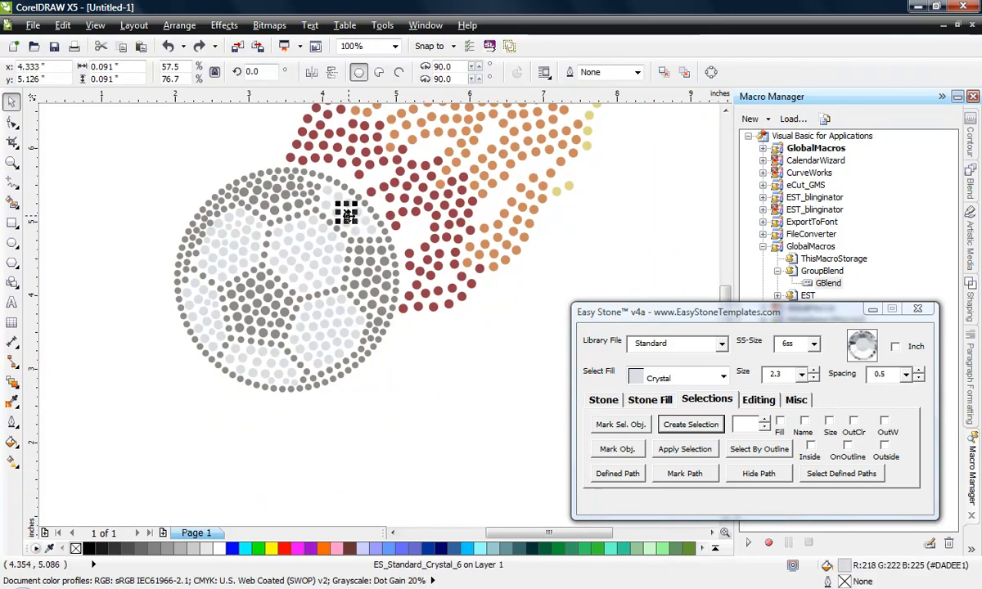
{"action": "left_click", "coordinate": [620, 425]}
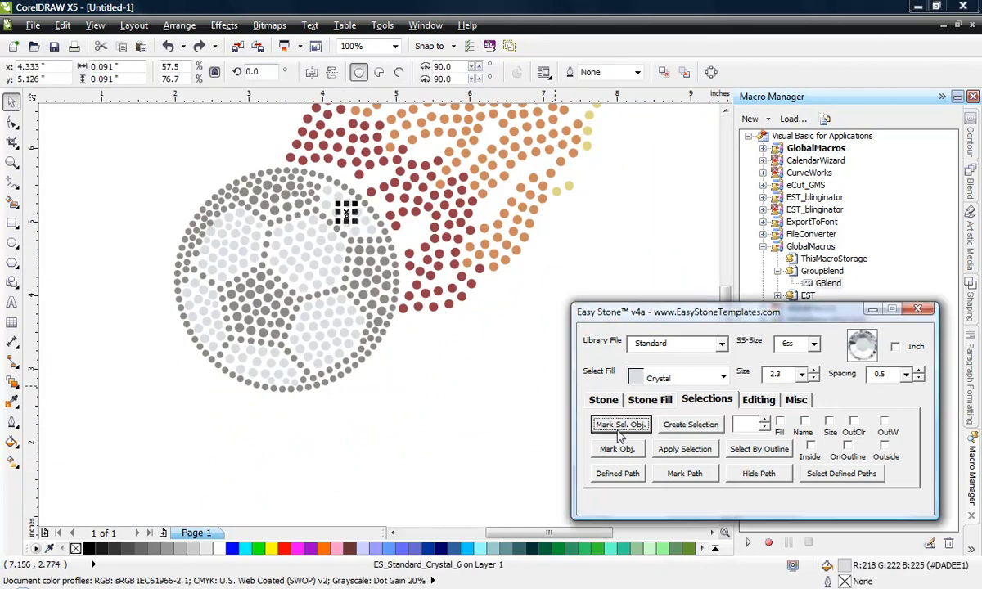
Select the ball's small stones from the area around it by matching the marked sample by Size with a 0.4 tolerance
{"action": "left_click_drag", "start_coordinate": [139, 442], "coordinate": [479, 143]}
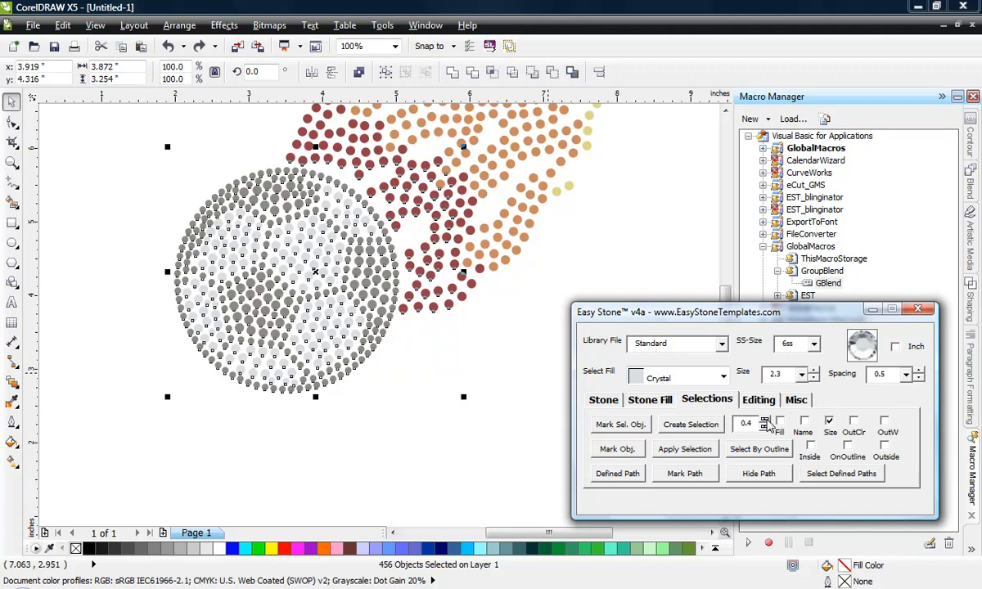
{"action": "left_click", "coordinate": [709, 425]}
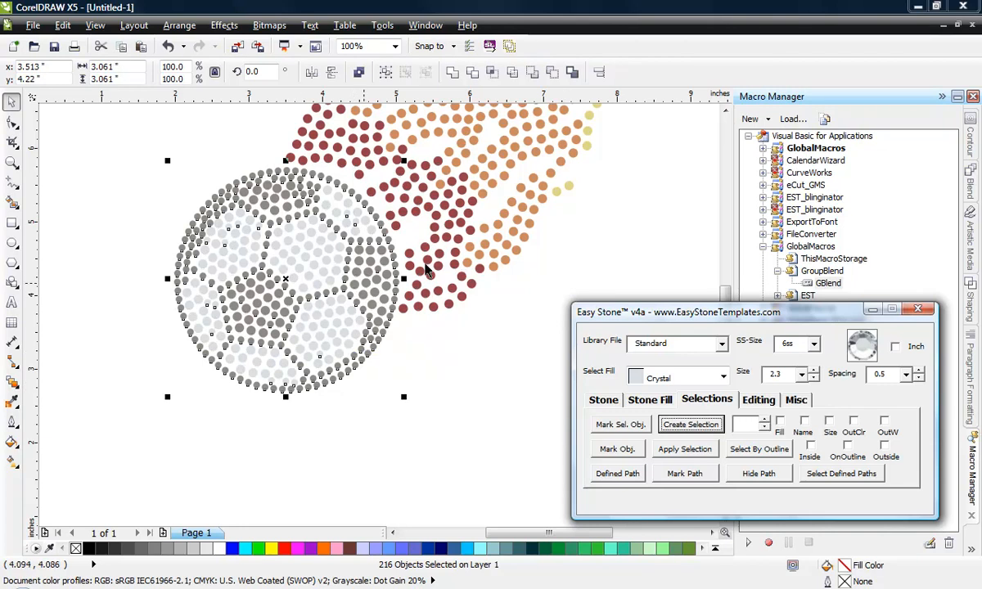
Place a copy of the selected small stones below the ball and examine it up close
{"action": "scroll", "coordinate": [483, 139], "scroll_direction": "down", "scroll_amount": 1}
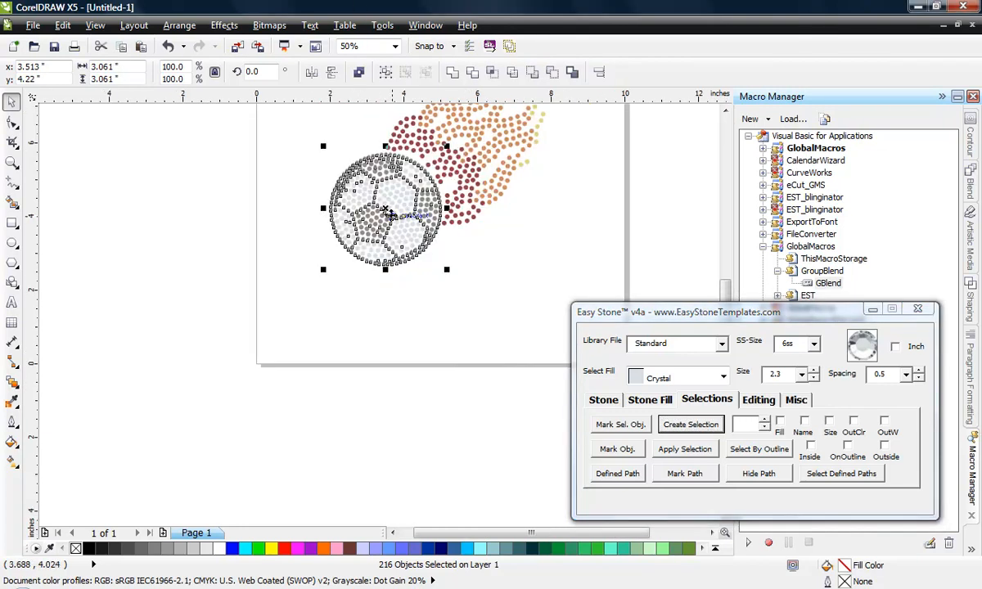
{"action": "left_click_drag", "start_coordinate": [385, 210], "coordinate": [344, 372]}
{"action": "right_click", "coordinate": [344, 372]}
{"action": "left_click", "coordinate": [258, 435]}
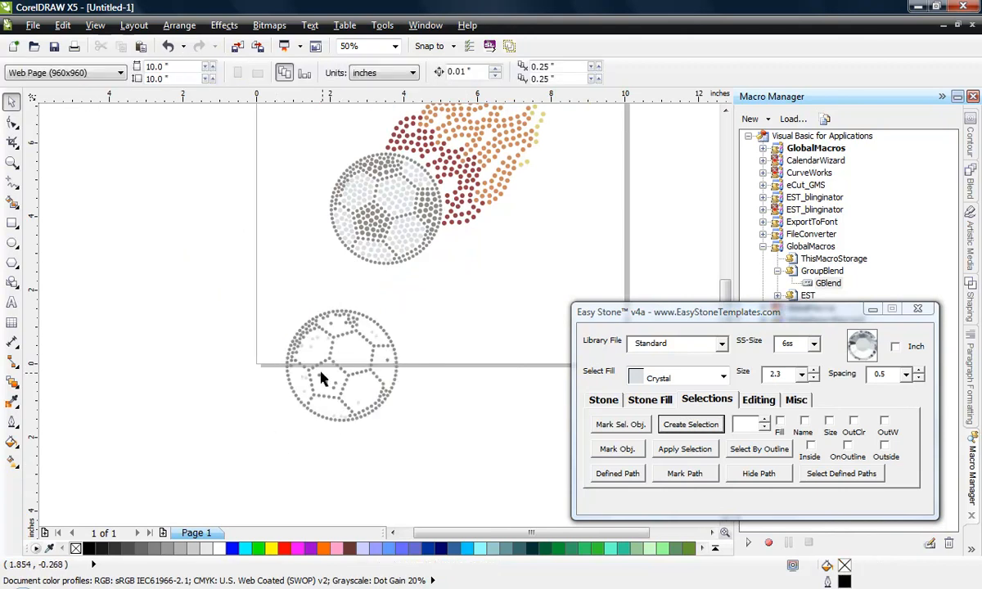
{"action": "scroll", "coordinate": [322, 379], "scroll_direction": "up", "scroll_amount": 1}
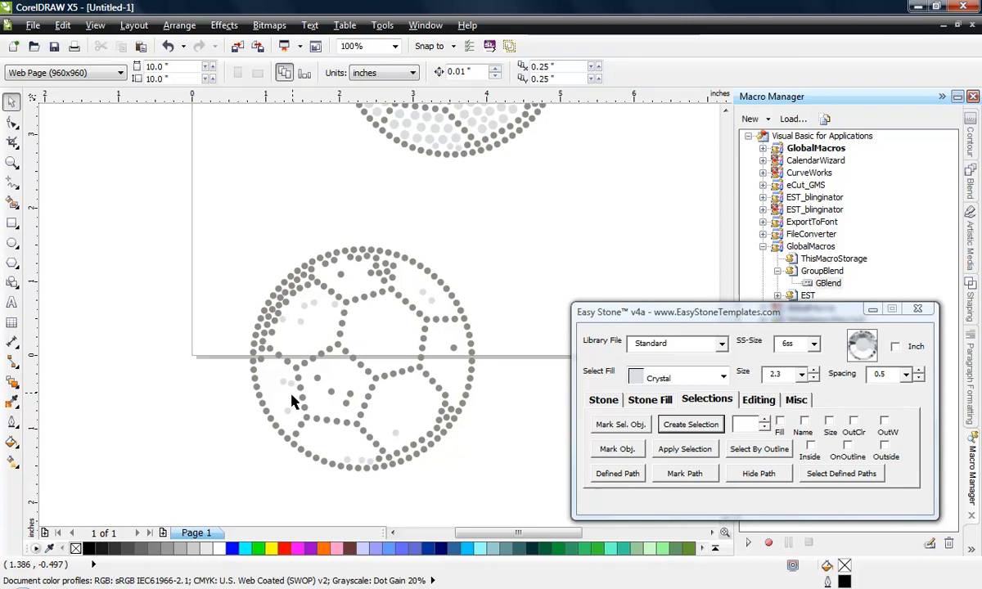
{"action": "scroll", "coordinate": [252, 406], "scroll_direction": "down", "scroll_amount": 1}
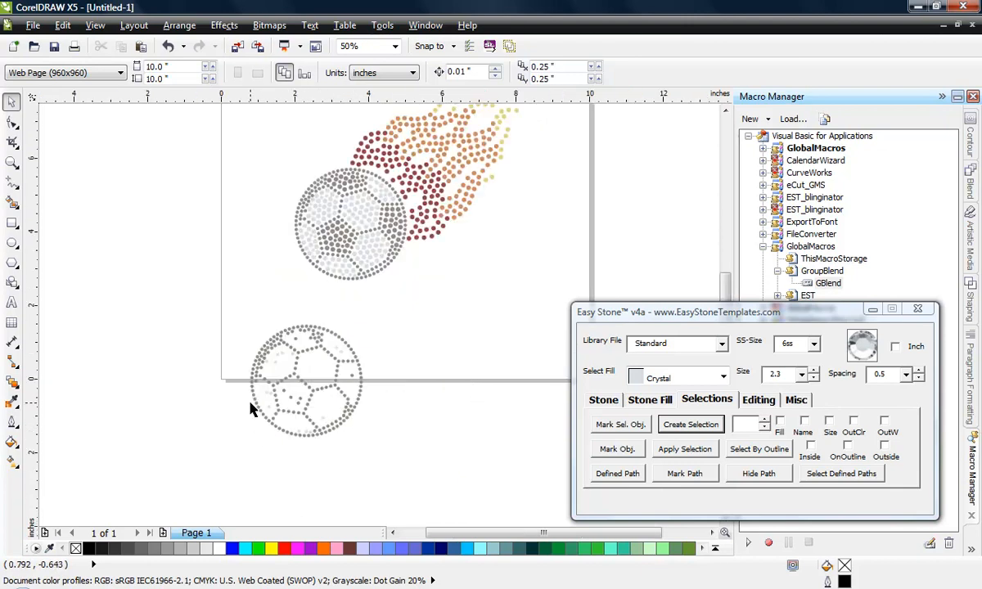
Mark a small crystal stone in the original ball's upper-right panel as the sample object
{"action": "scroll", "coordinate": [331, 224], "scroll_direction": "up", "scroll_amount": 1}
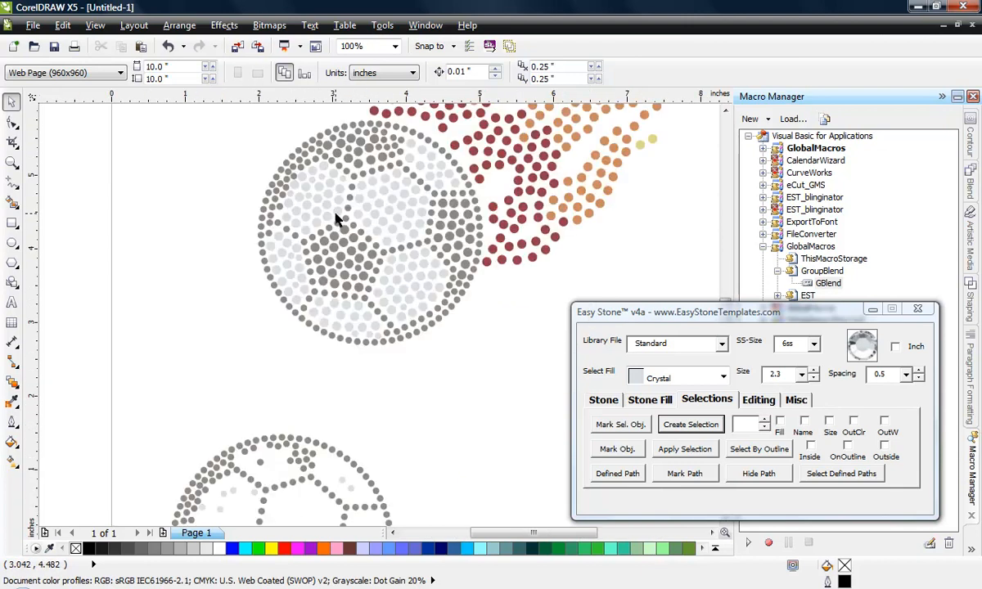
{"action": "left_click", "coordinate": [430, 167]}
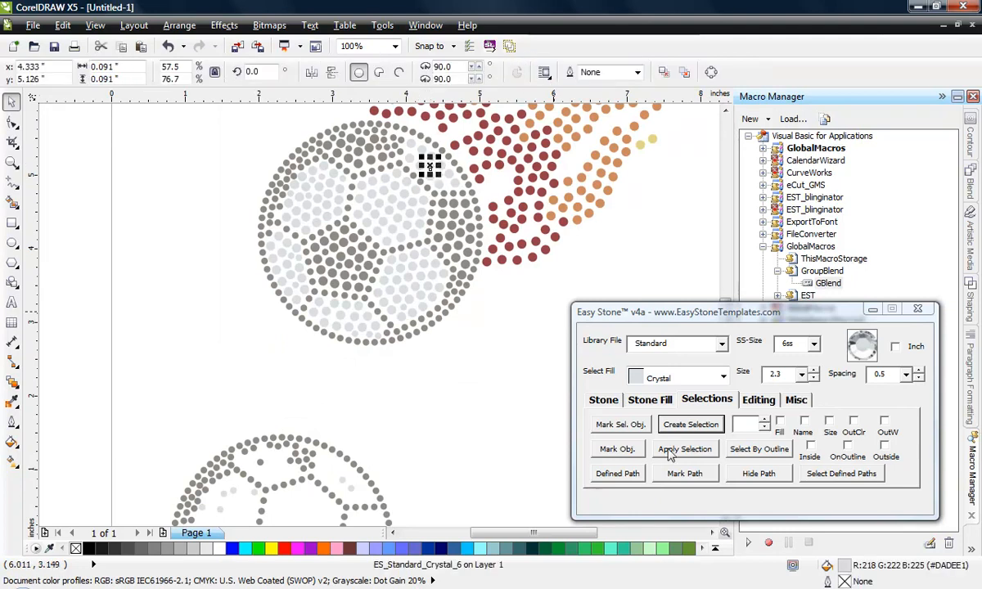
{"action": "left_click", "coordinate": [630, 430]}
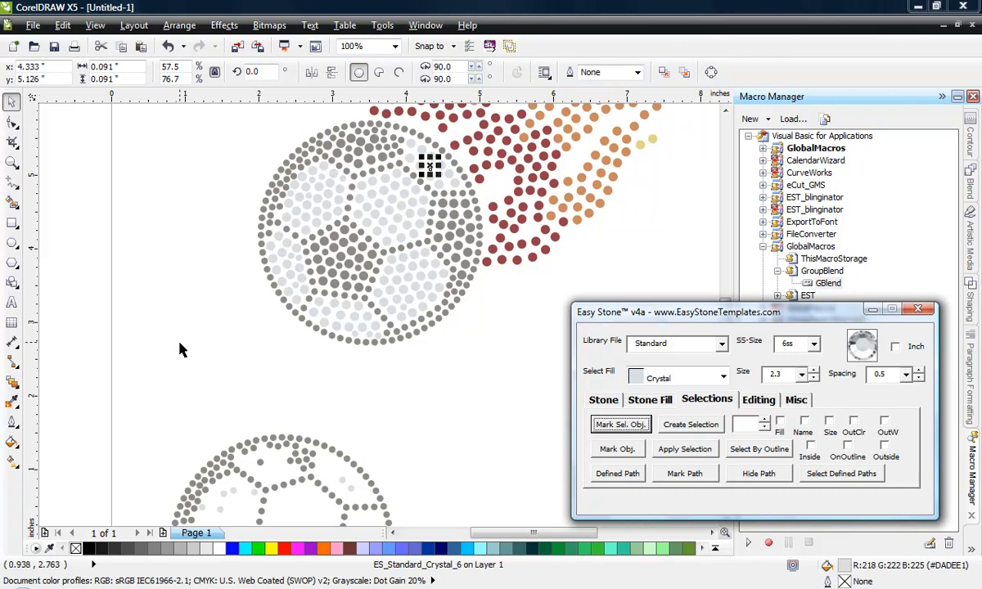
Select only the ball's small crystal stones by matching the sample by both Fill and Size with a 0.4 tolerance
{"action": "left_click_drag", "start_coordinate": [202, 357], "coordinate": [527, 129]}
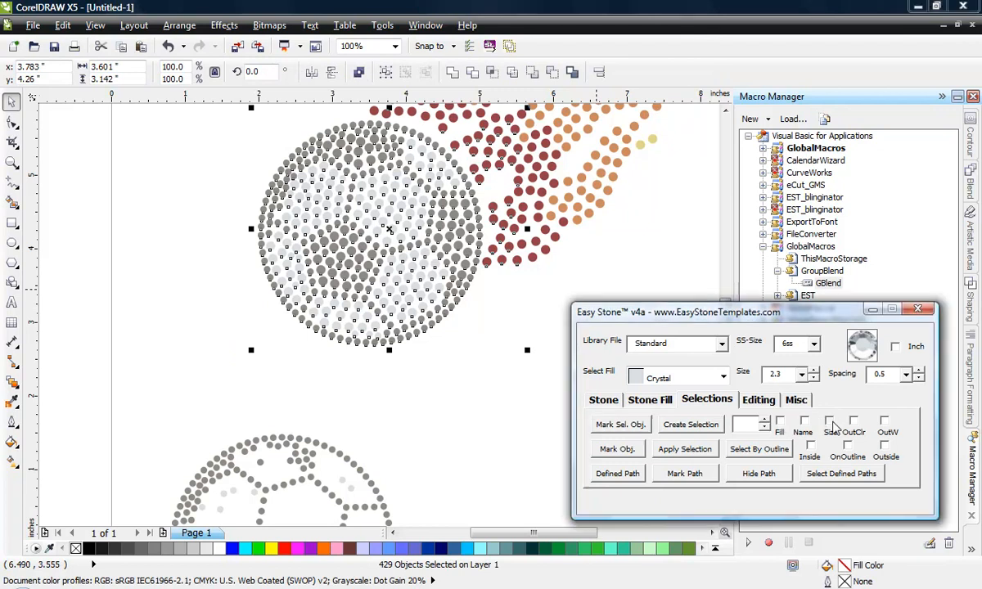
{"action": "left_click", "coordinate": [780, 422]}
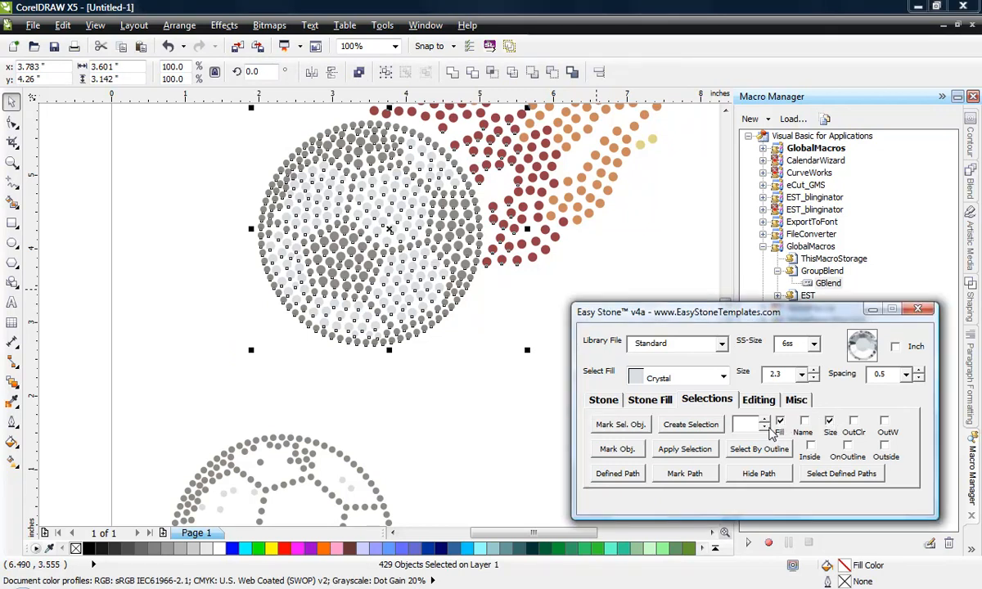
{"action": "left_click", "coordinate": [766, 420]}
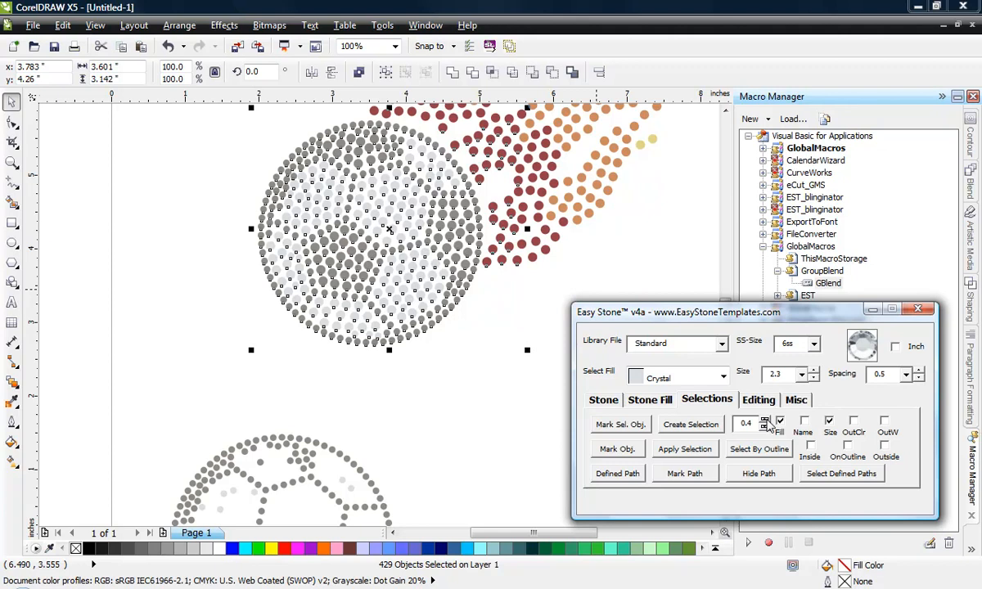
{"action": "left_click", "coordinate": [698, 430]}
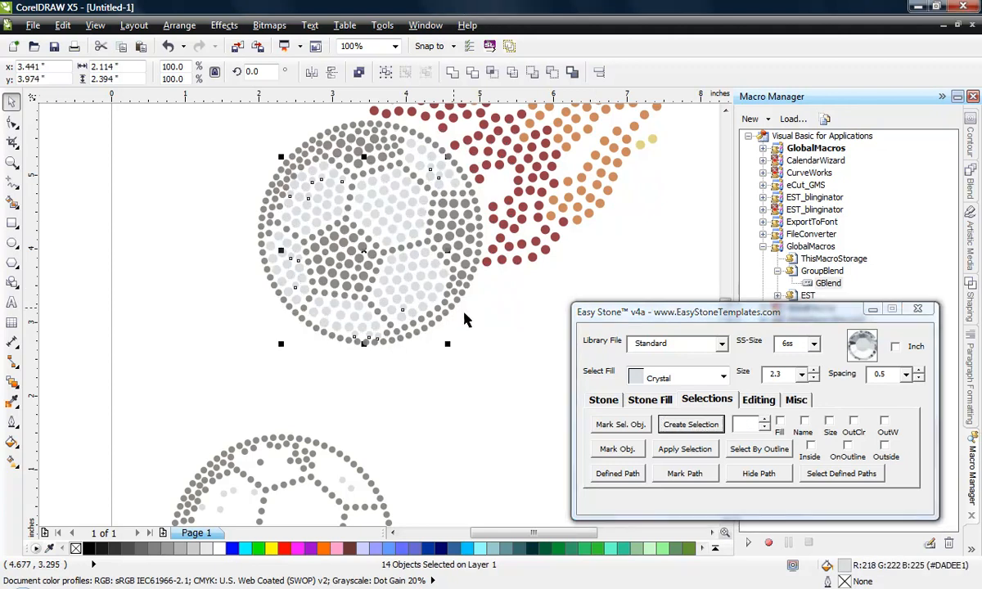
Place a copy of the selected small crystal stones outside the page, to the left of the ball
{"action": "scroll", "coordinate": [471, 319], "scroll_direction": "down", "scroll_amount": 1}
{"action": "left_click_drag", "start_coordinate": [434, 310], "coordinate": [240, 355]}
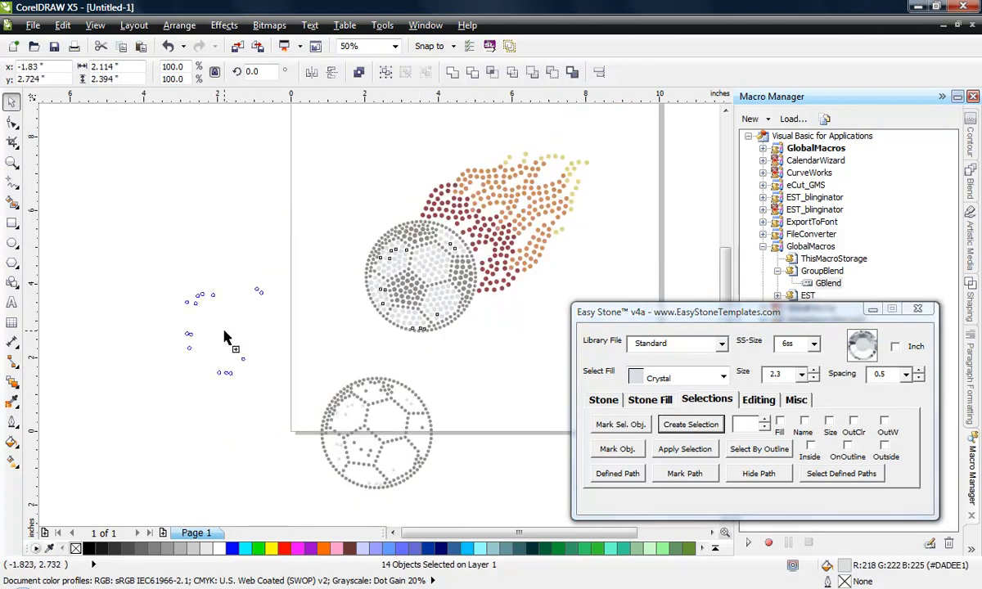
{"action": "left_click", "coordinate": [199, 454]}
{"action": "scroll", "coordinate": [214, 334], "scroll_direction": "up", "scroll_amount": 1}
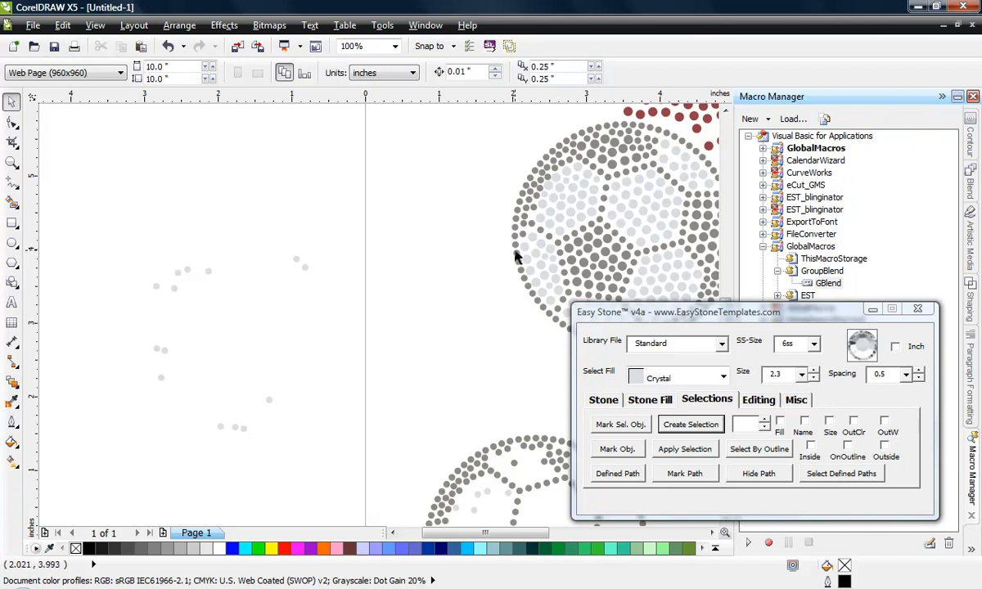
{"action": "scroll", "coordinate": [299, 181], "scroll_direction": "down", "scroll_amount": 1}
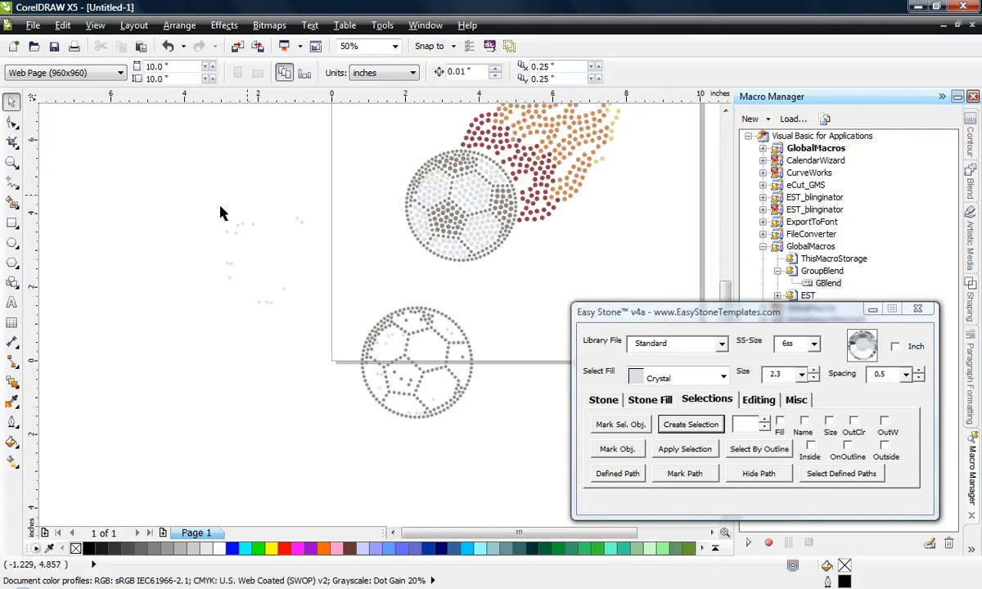
Delete the copied crystal stones beside the page and the copied ball outline below the original design
{"action": "left_click_drag", "start_coordinate": [185, 196], "coordinate": [336, 336]}
{"action": "key", "text": "Delete"}
{"action": "left_click_drag", "start_coordinate": [331, 394], "coordinate": [533, 364]}
{"action": "left_click_drag", "start_coordinate": [541, 307], "coordinate": [544, 307]}
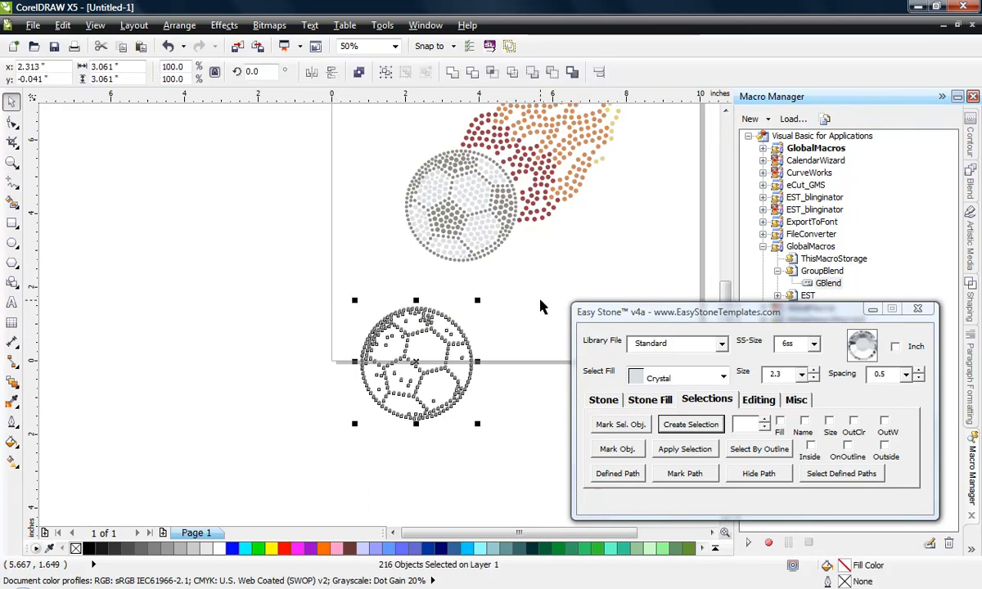
{"action": "key", "text": "Delete"}
{"action": "scroll", "coordinate": [414, 324], "scroll_direction": "down", "scroll_amount": 1}
{"action": "scroll", "coordinate": [435, 219], "scroll_direction": "up", "scroll_amount": 1}
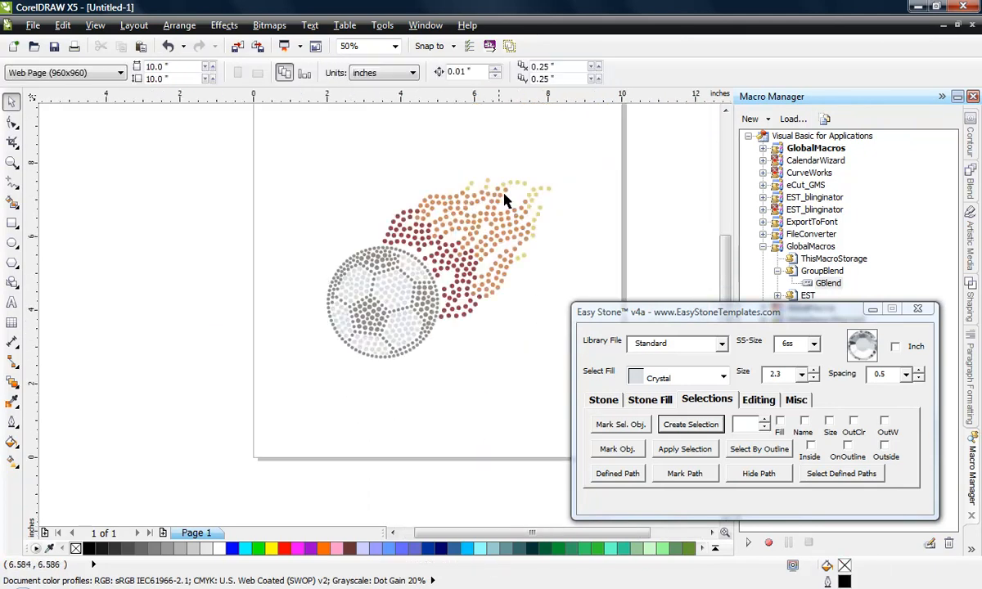
Mark a red stone in the lower part of the flames as the sample object
{"action": "scroll", "coordinate": [478, 264], "scroll_direction": "up", "scroll_amount": 1}
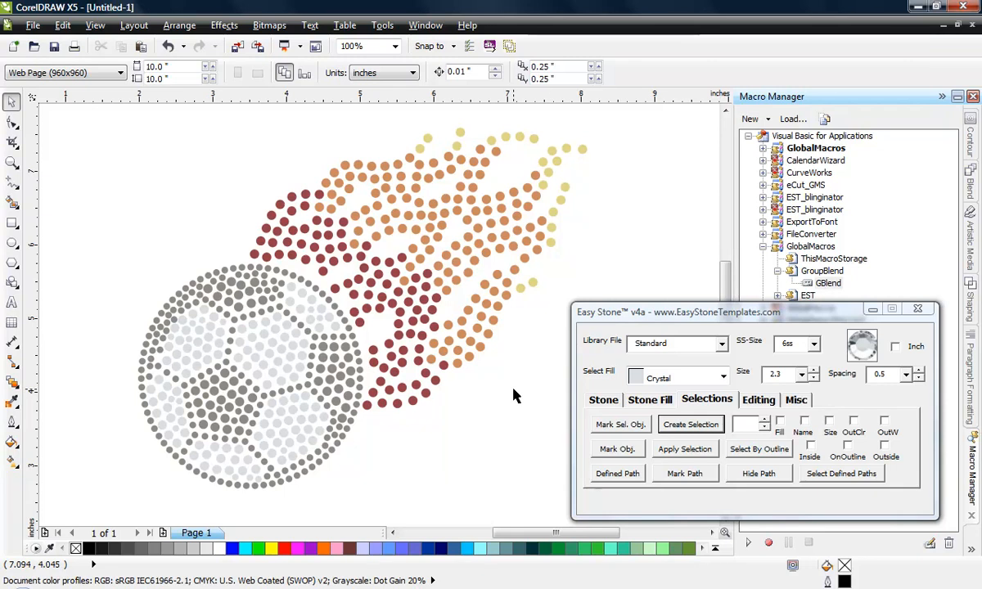
{"action": "left_click", "coordinate": [424, 324]}
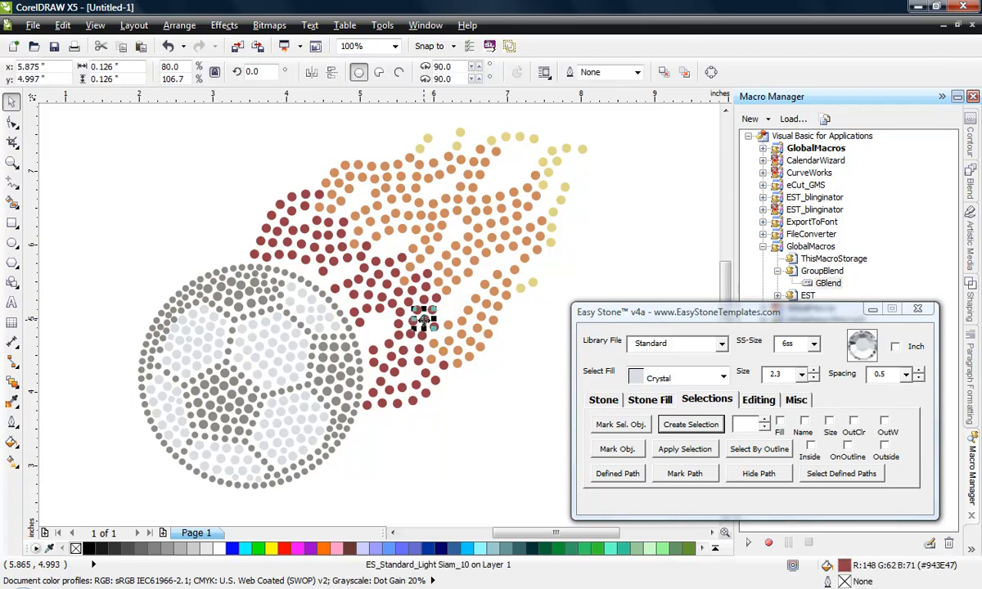
{"action": "left_click", "coordinate": [621, 424]}
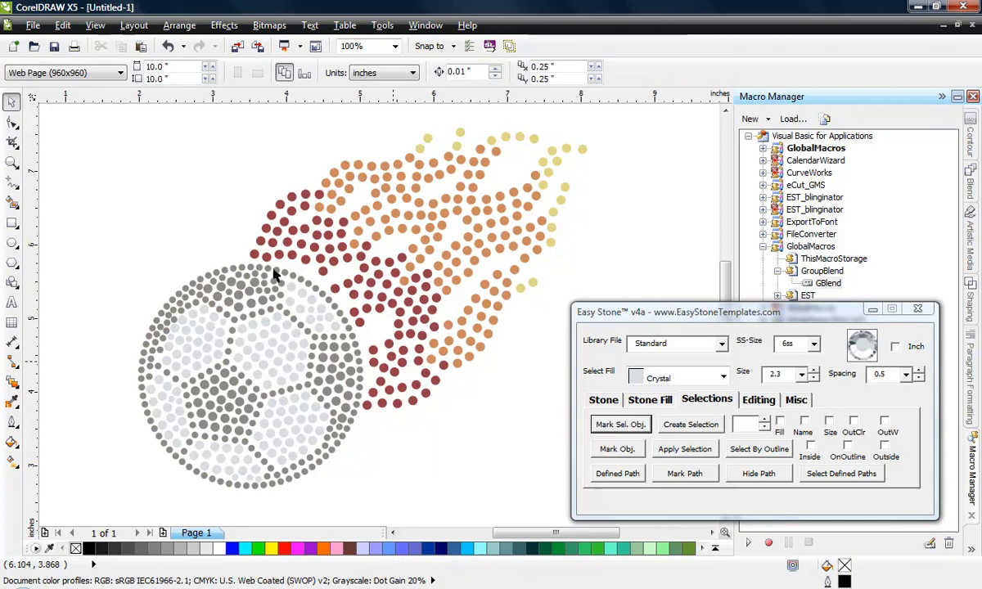
Select only the red stones within a rectangle across the flames and ball by matching the sample by Fill
{"action": "left_click_drag", "start_coordinate": [202, 159], "coordinate": [524, 464]}
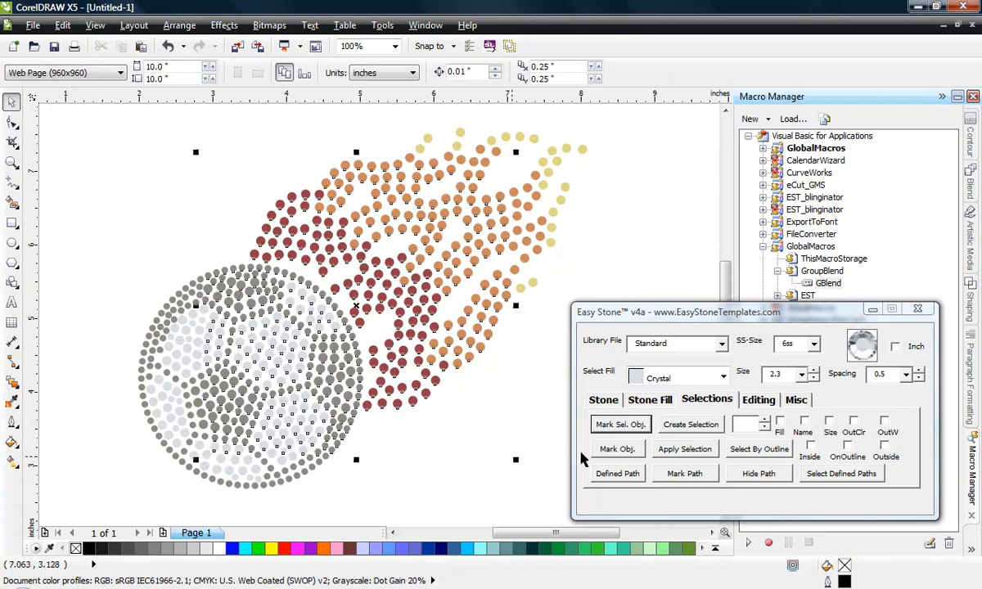
{"action": "left_click", "coordinate": [781, 422]}
{"action": "left_click", "coordinate": [686, 421]}
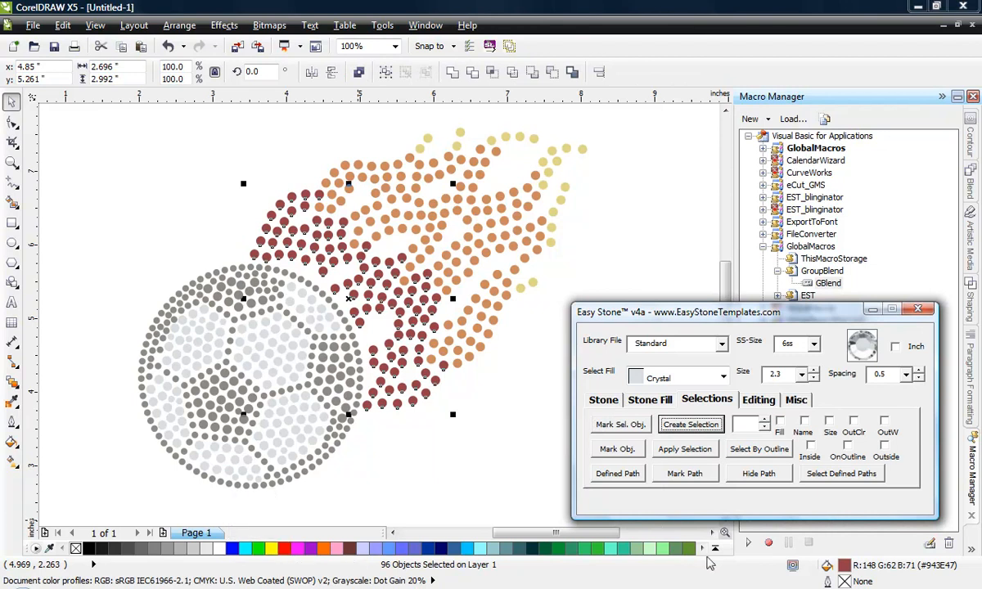
Try recolouring the selected red flame stones green, undo the colour change, and clear the selection
{"action": "left_click", "coordinate": [688, 549]}
{"action": "left_click", "coordinate": [517, 469]}
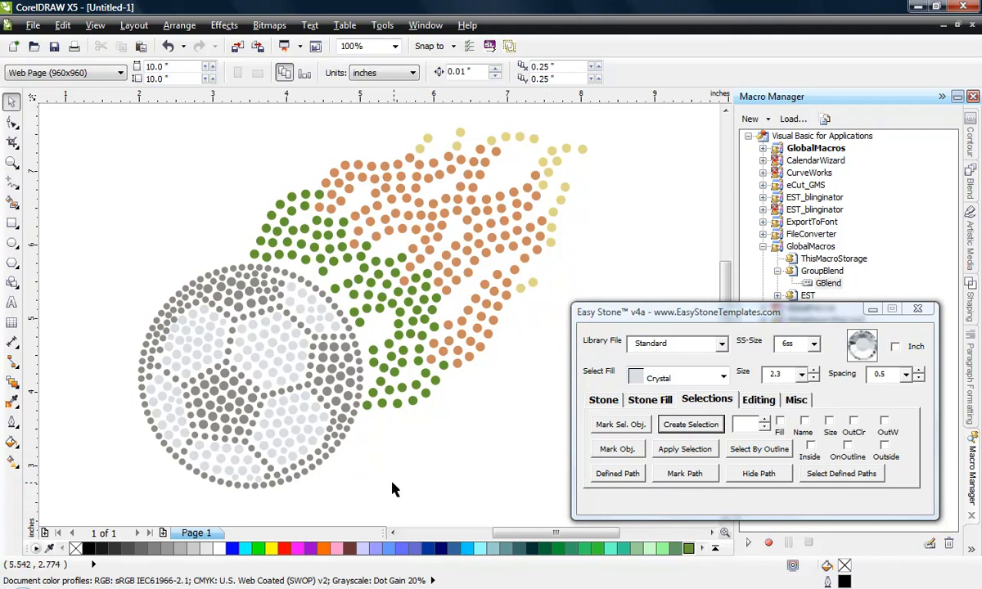
{"action": "key", "text": "ctrl+z"}
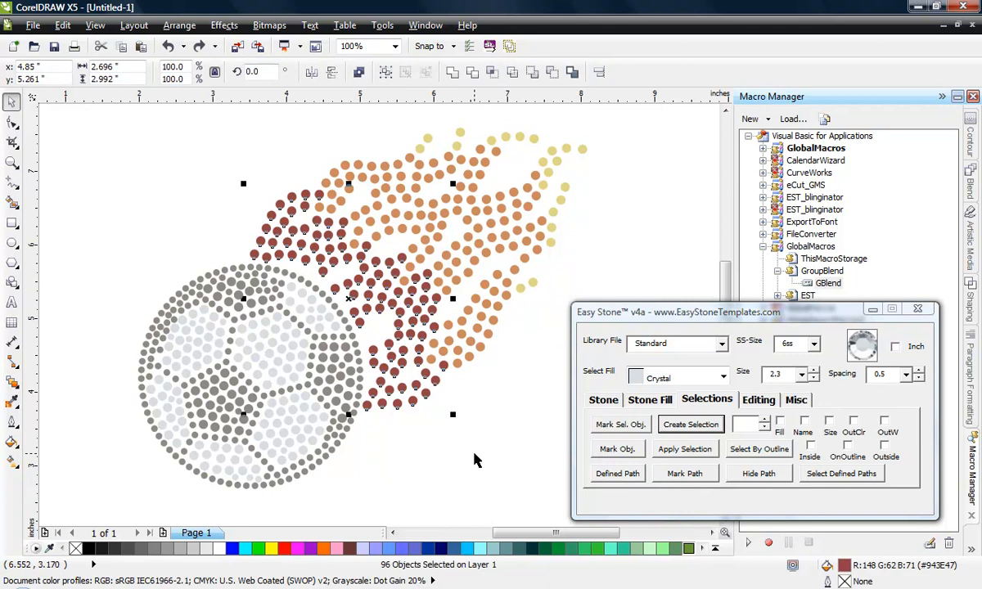
{"action": "left_click", "coordinate": [473, 461]}
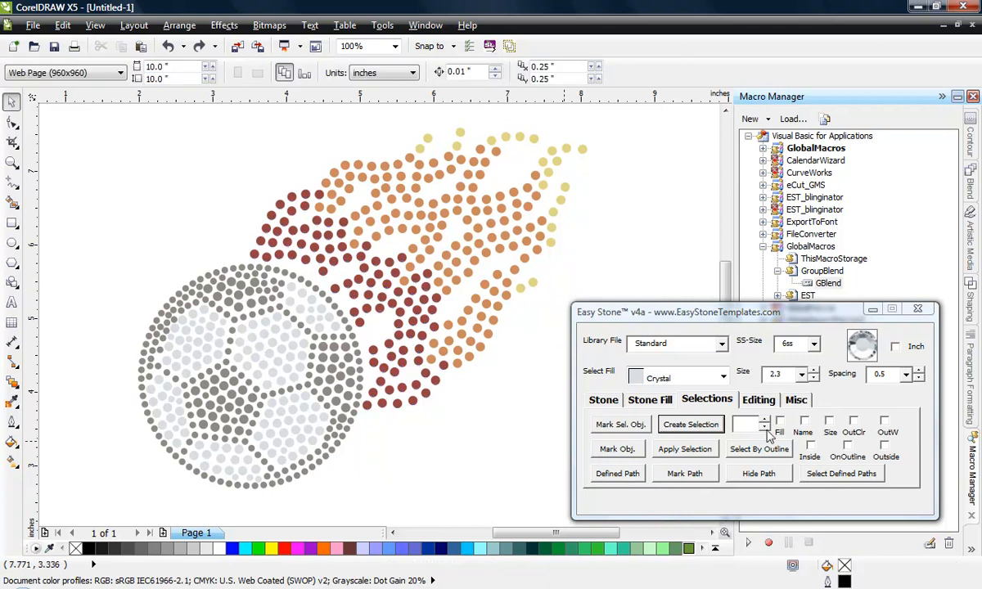